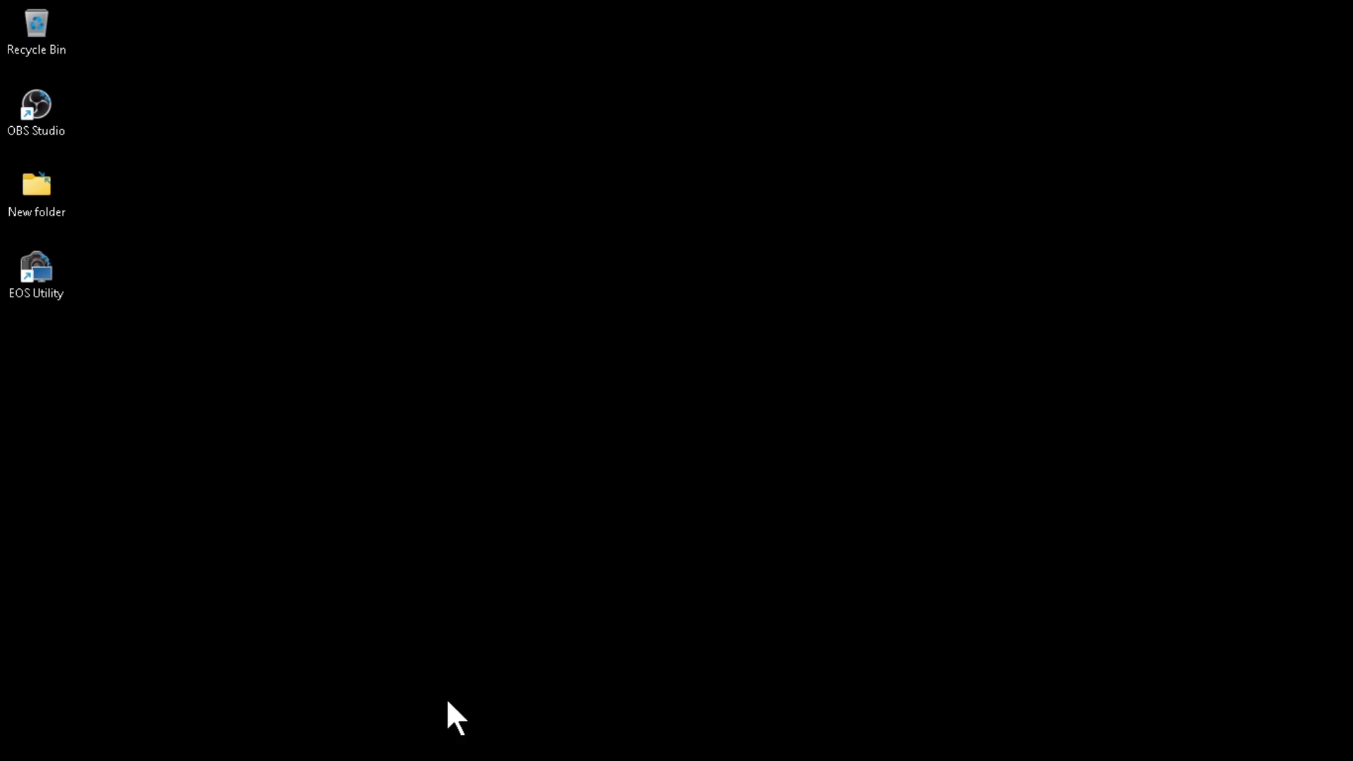
In Chrome, rerun the 'canon utility software' search to reach Canon USA's EOS Utility support page
left_click(251, 738)
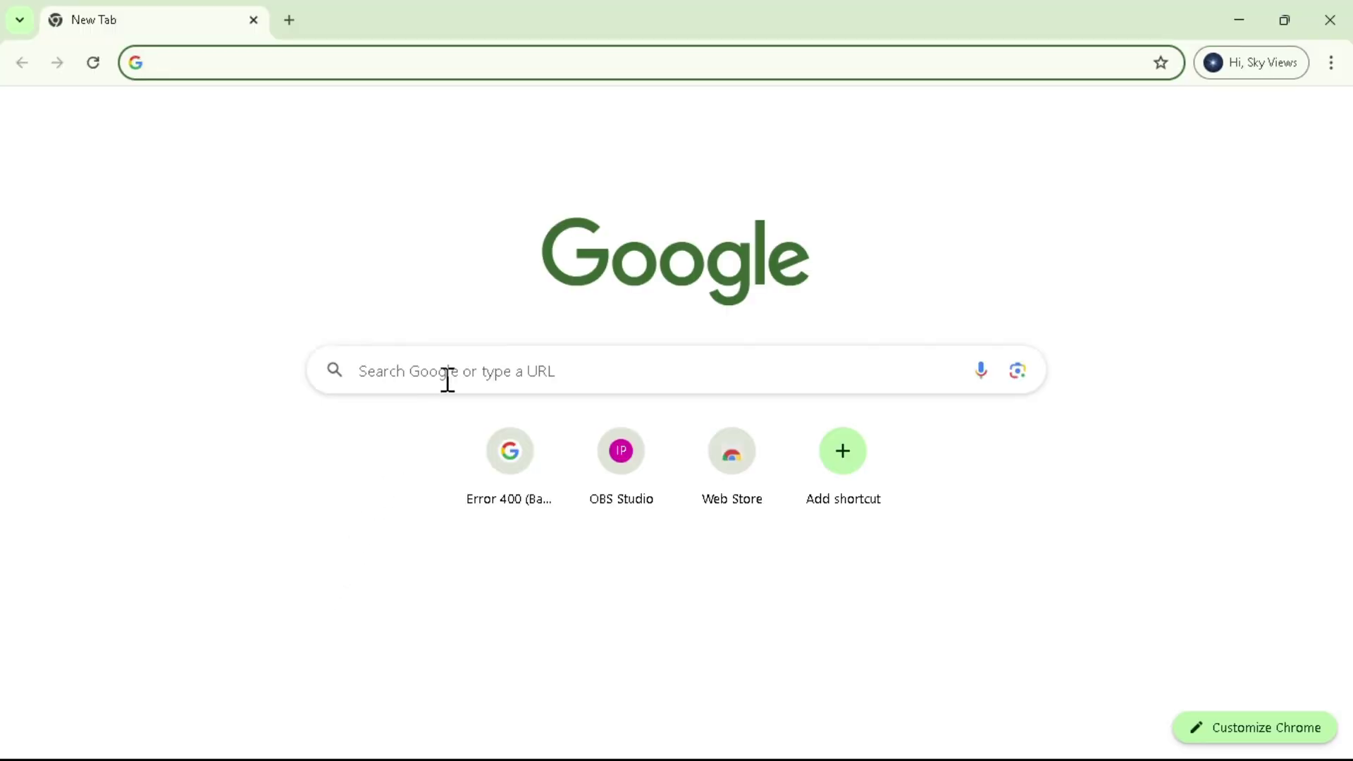
left_click(447, 379)
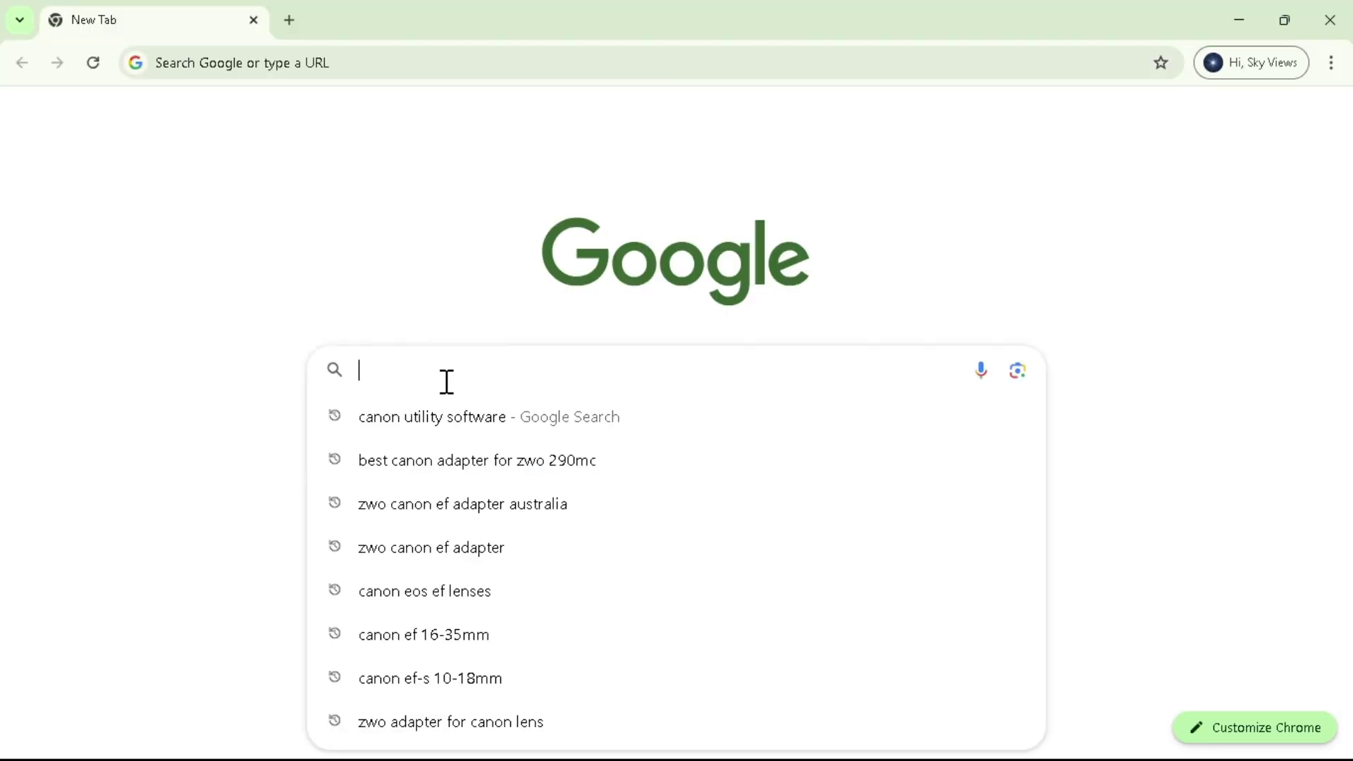
left_click(432, 423)
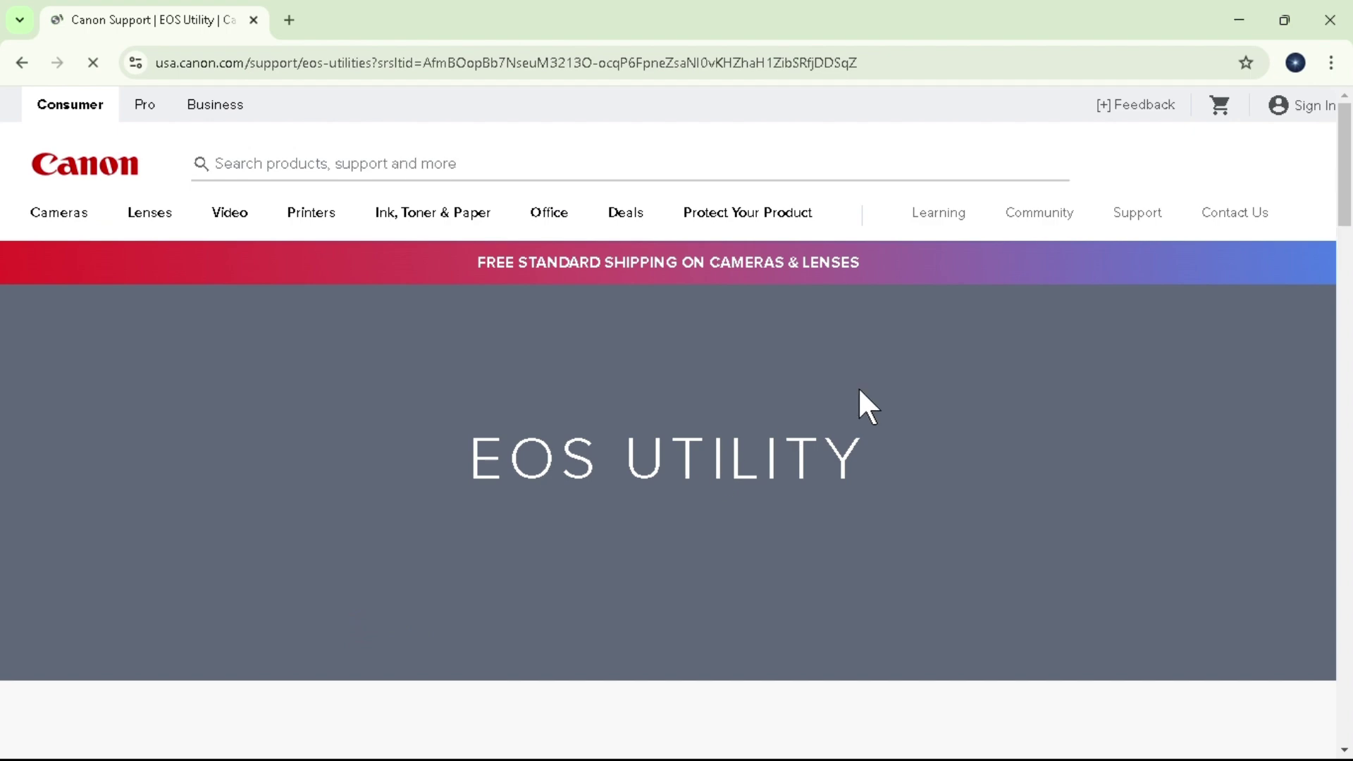
Reuse the recent '80d' product search to open the EOS 80D support page's Software & Drivers section
scroll(855, 389, "down", 8)
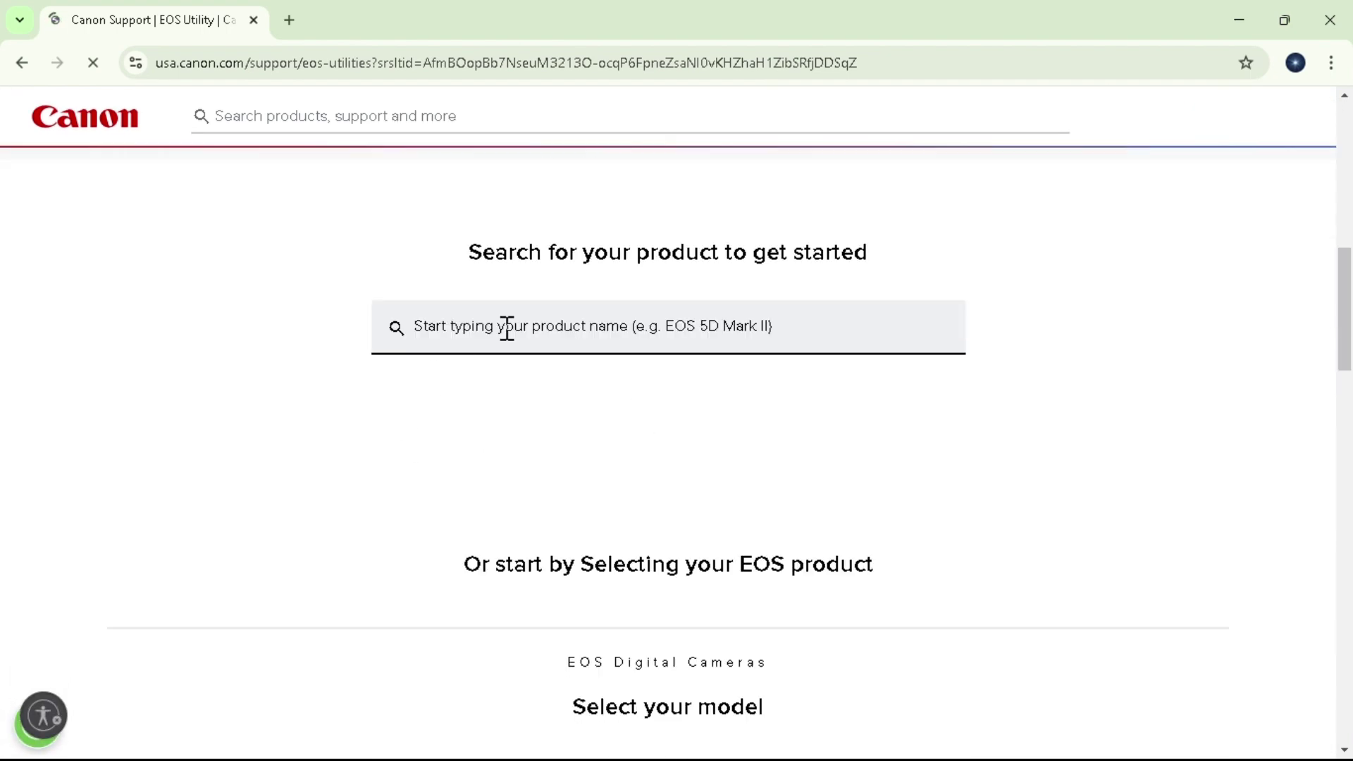
left_click(507, 326)
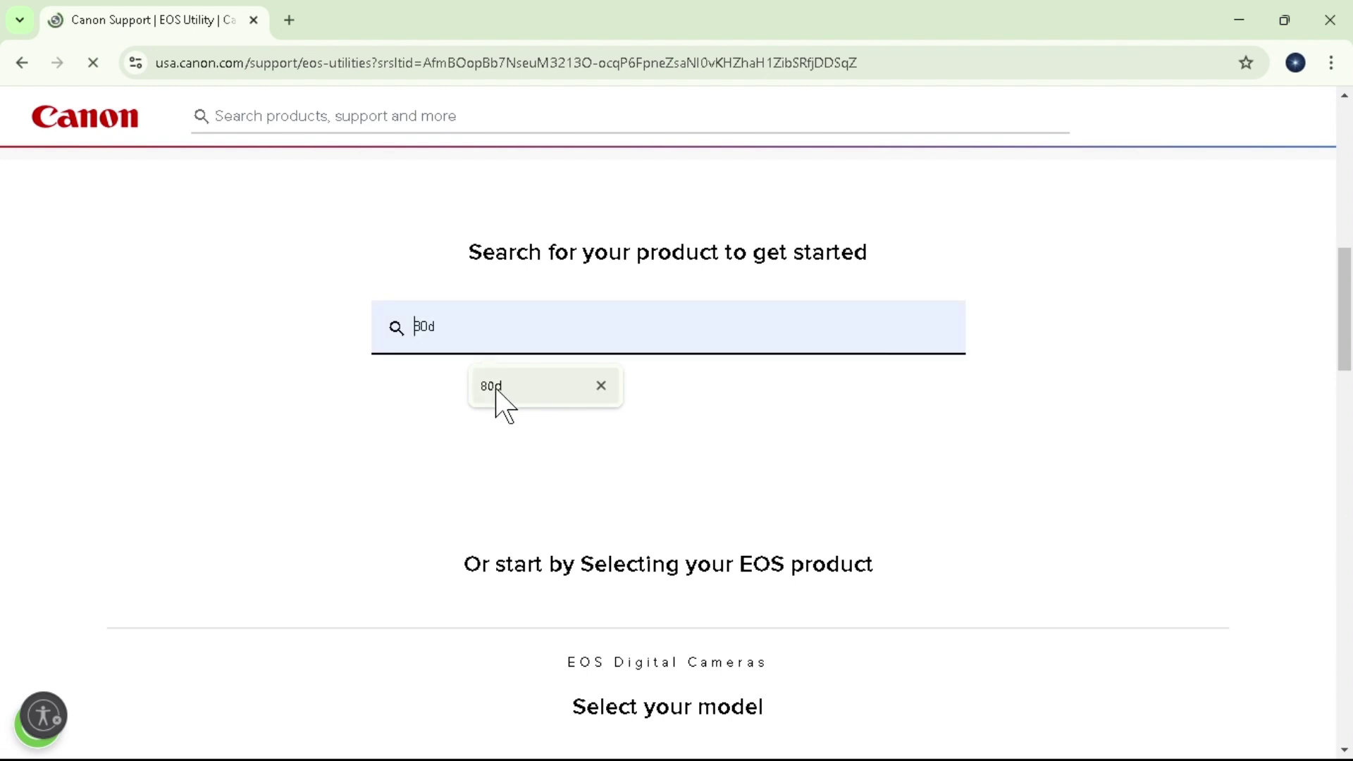
left_click(496, 398)
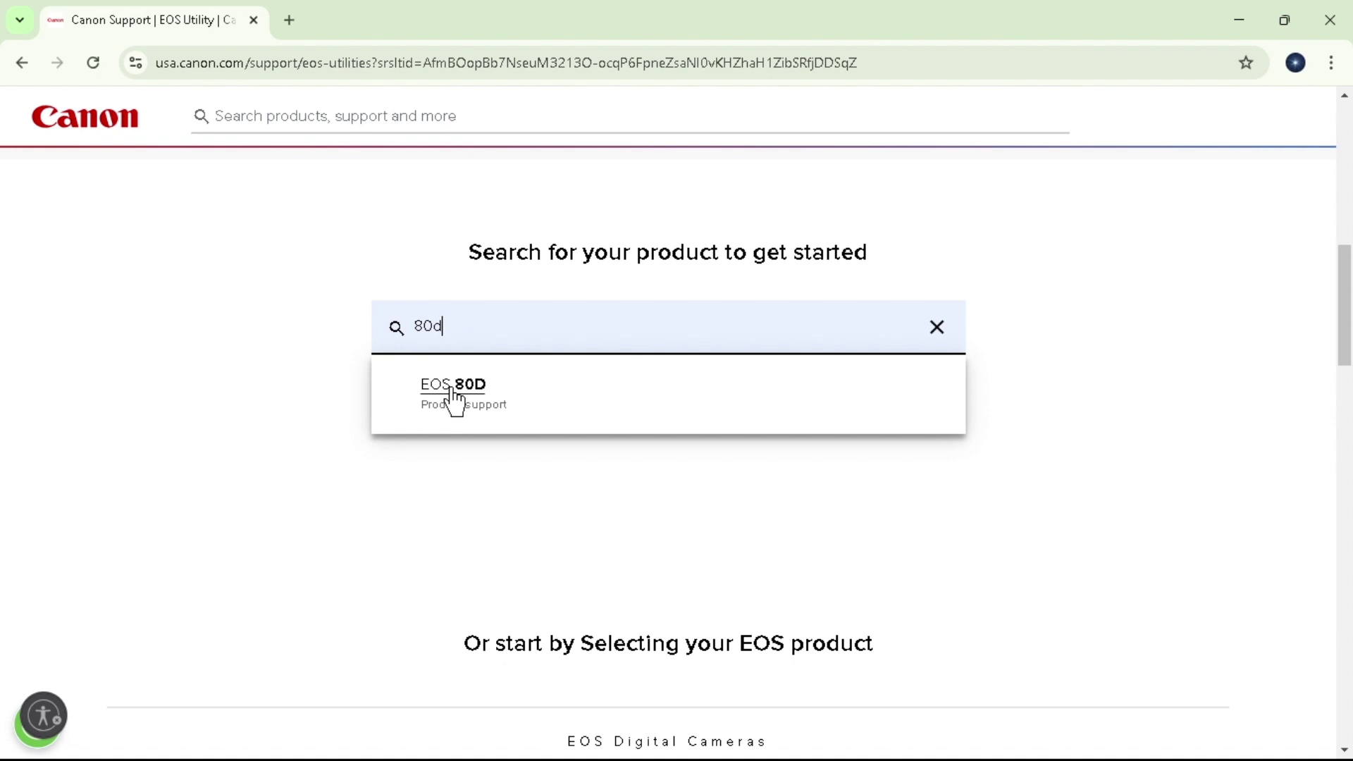
left_click(455, 387)
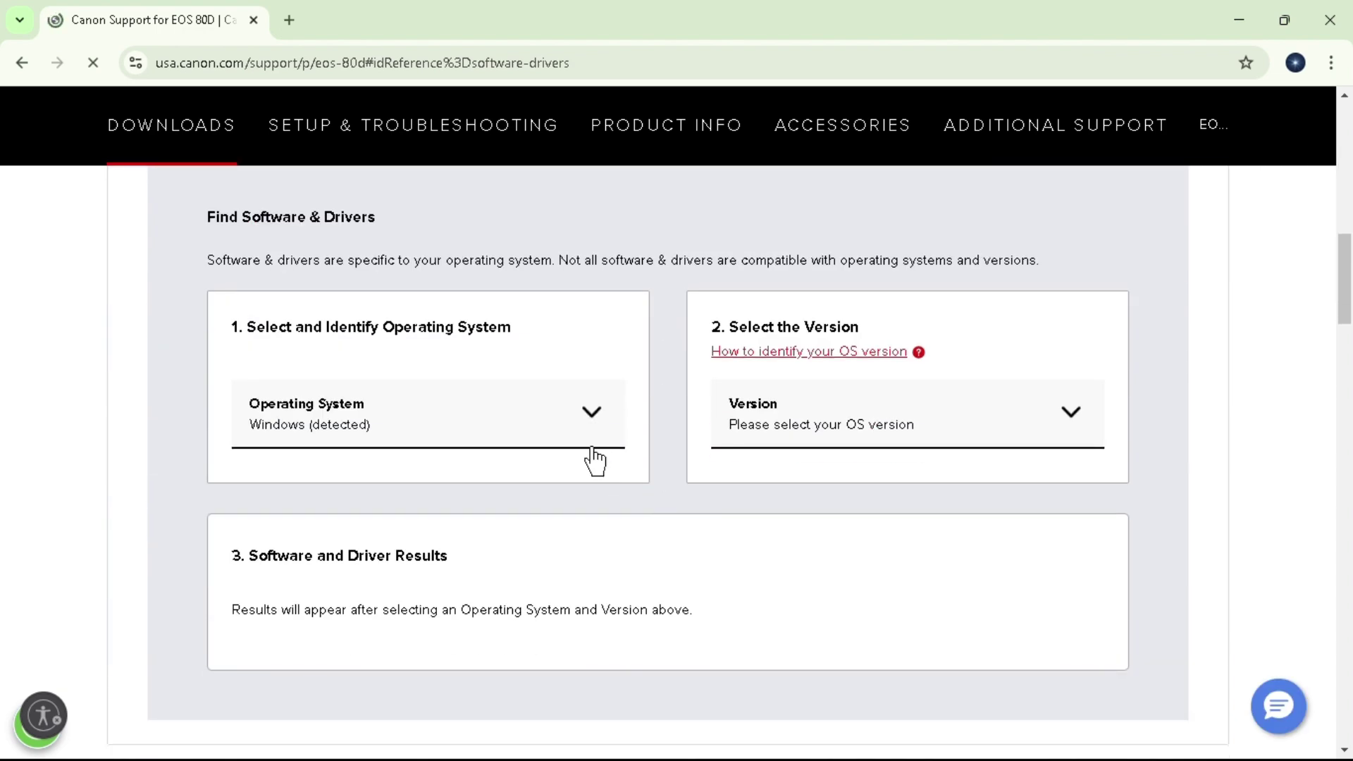
Filter the EOS 80D software to Windows 11, highlight EOS Utility 3.18.5, then close Chrome
left_click(1074, 426)
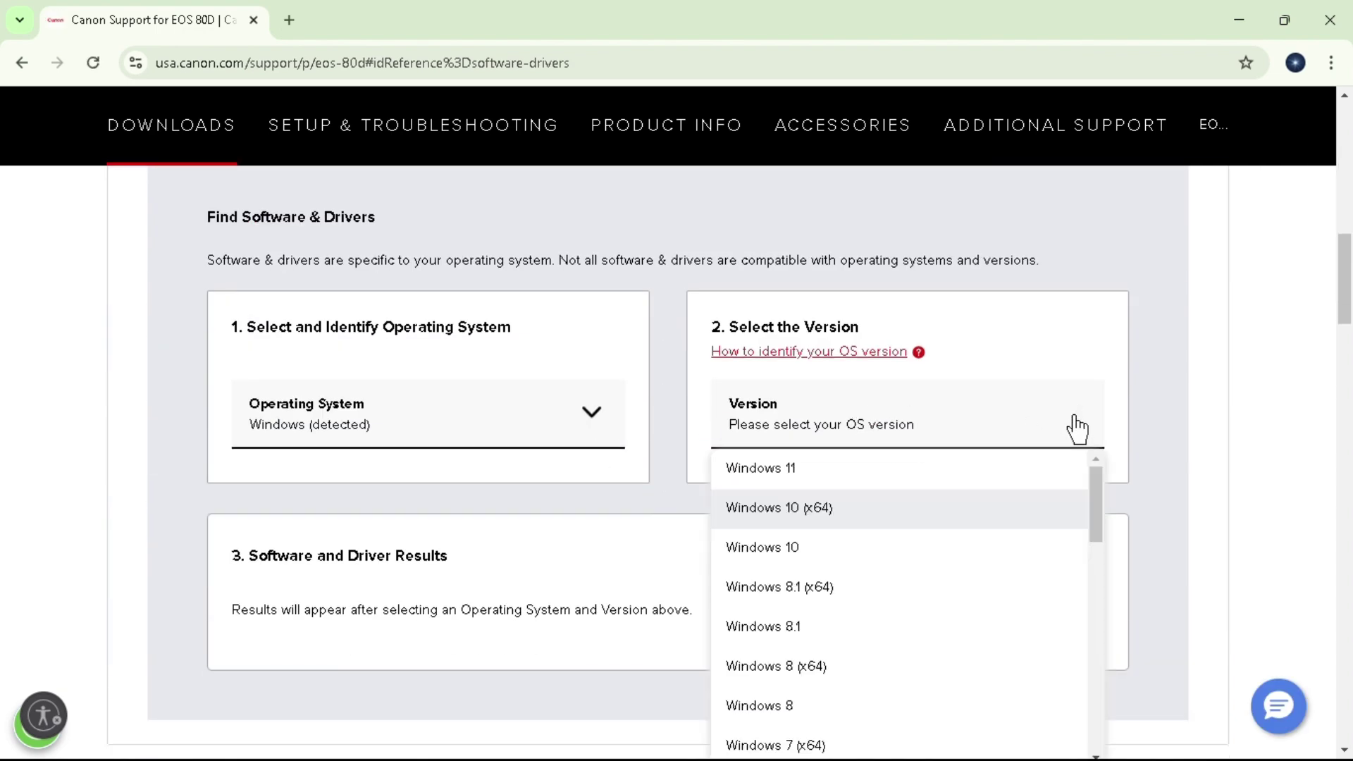
left_click(765, 470)
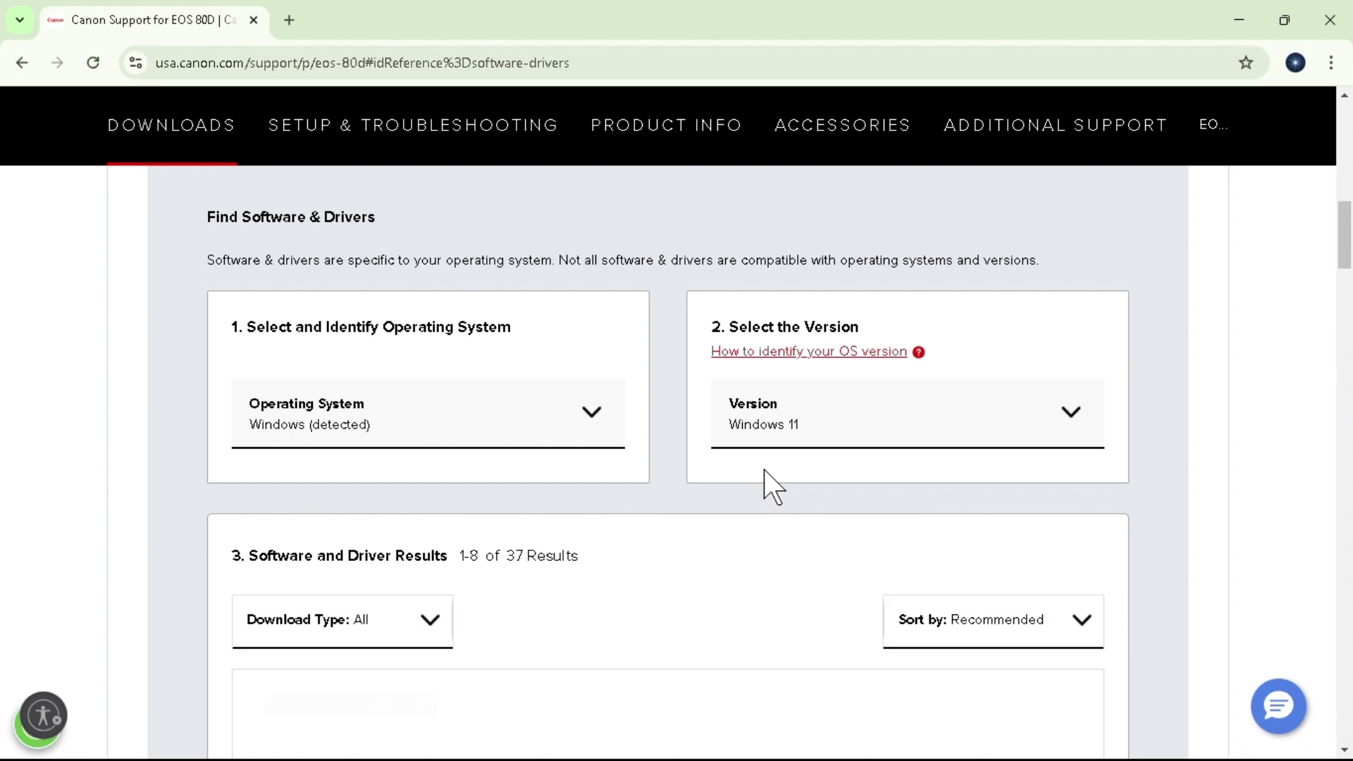
scroll(740, 490, "down", 5)
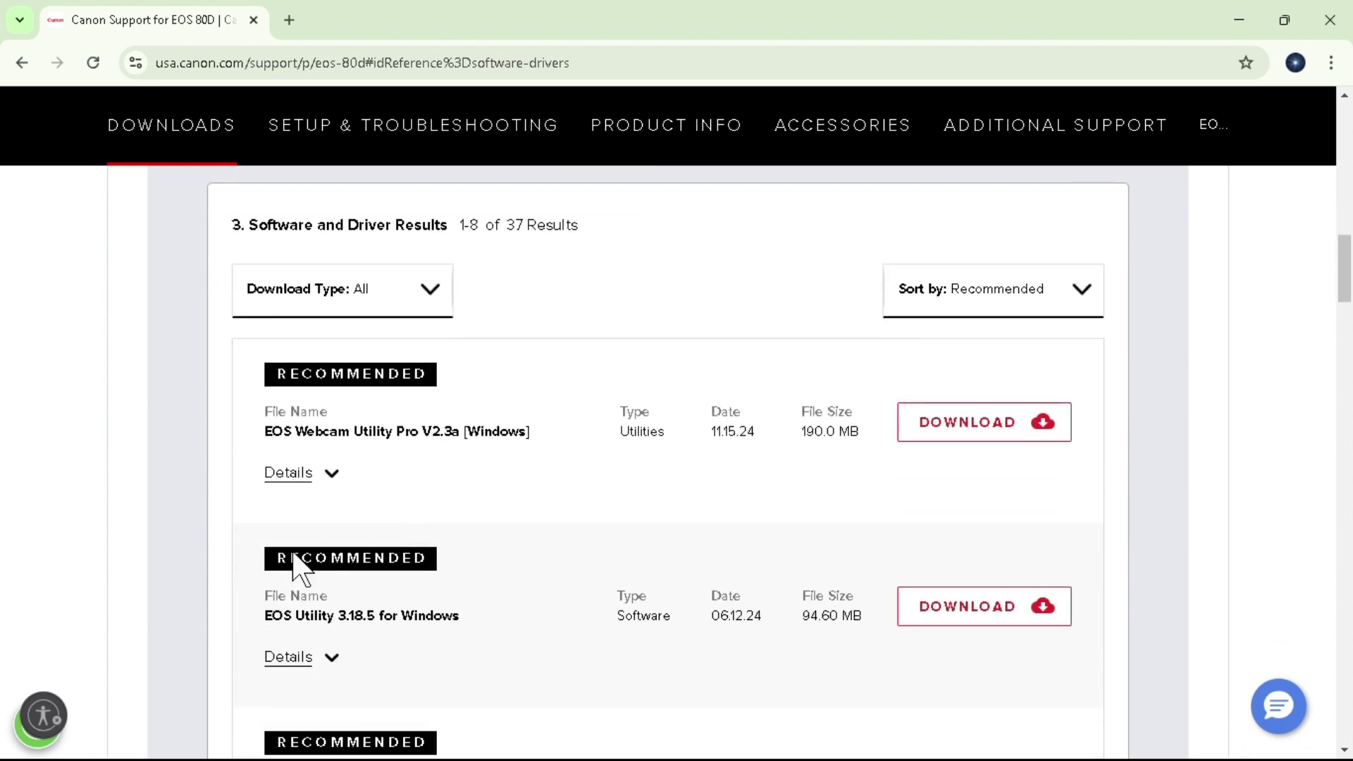
left_click_drag(265, 634, 458, 634)
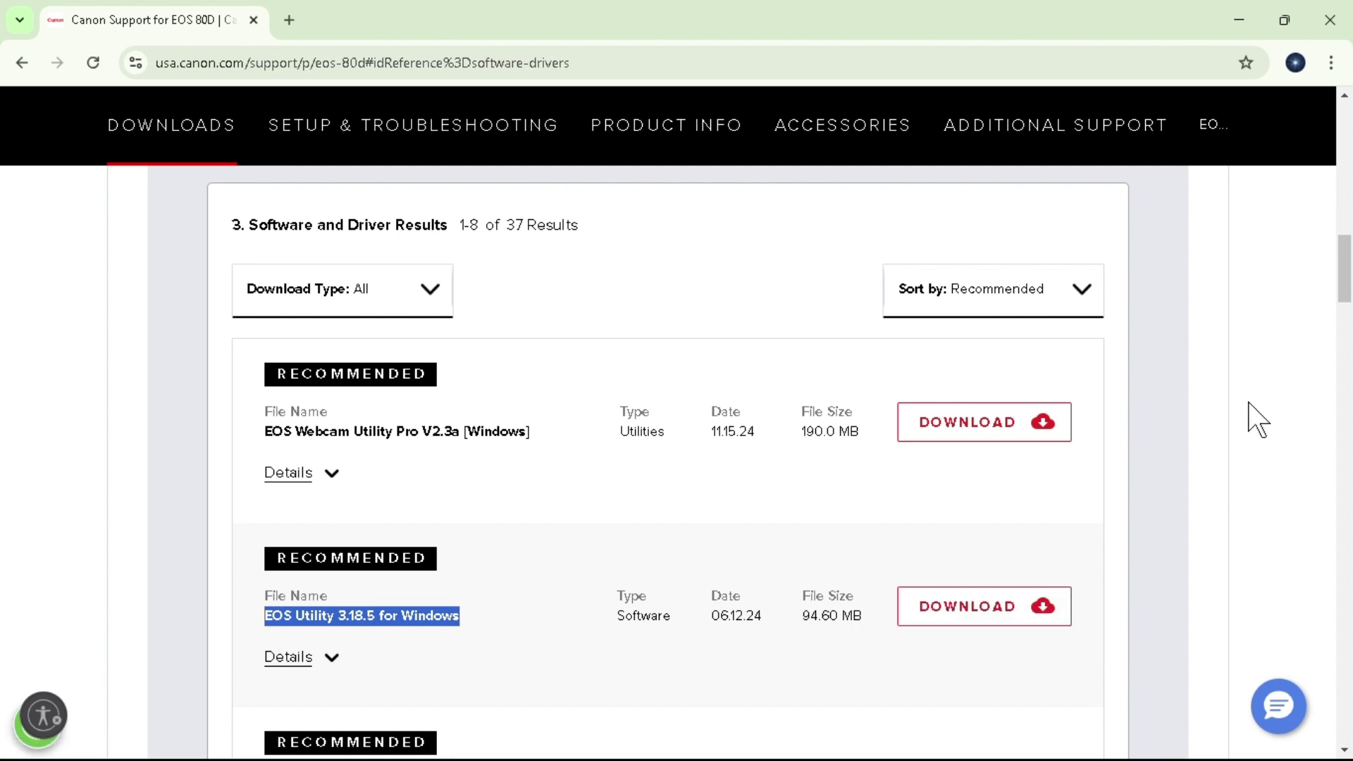
left_click(1330, 20)
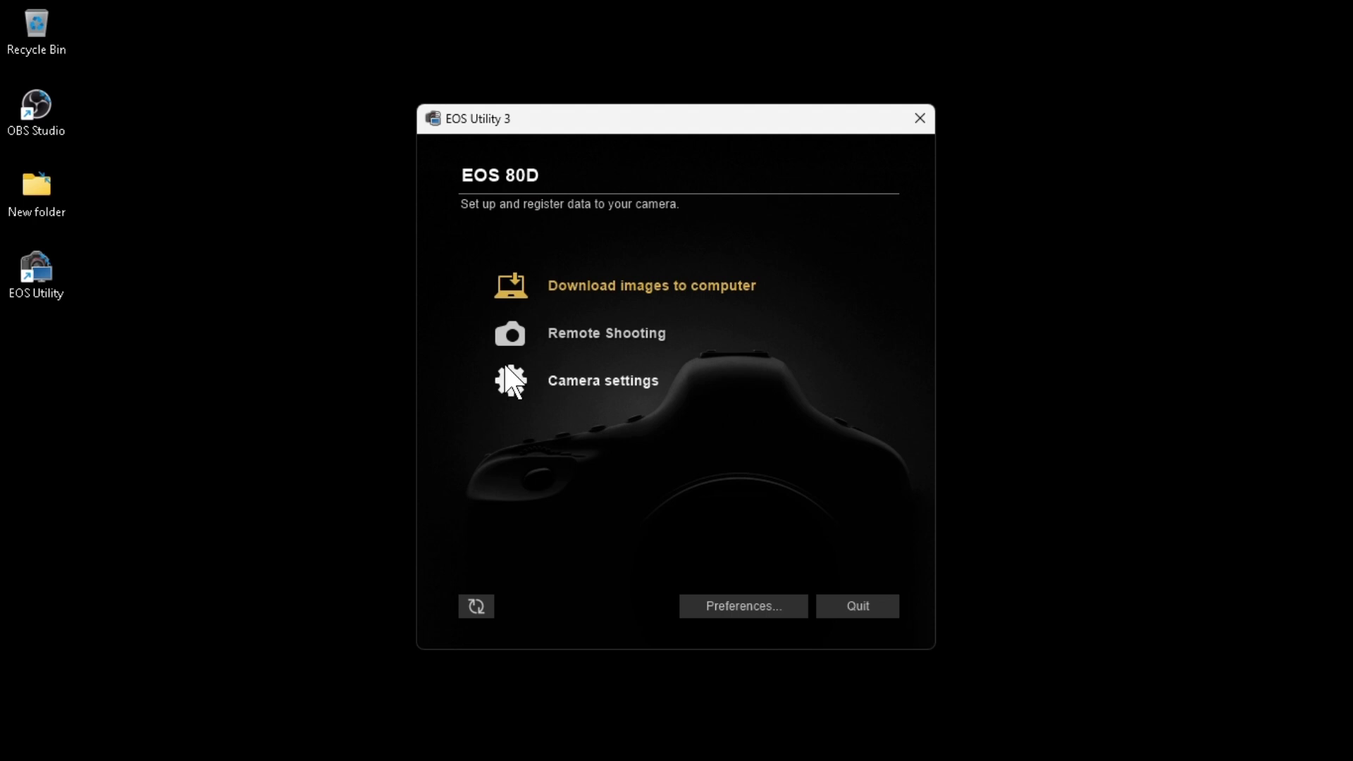
Choose Remote Shooting in the EOS Utility 3 launcher for the connected EOS 80D
left_click(618, 337)
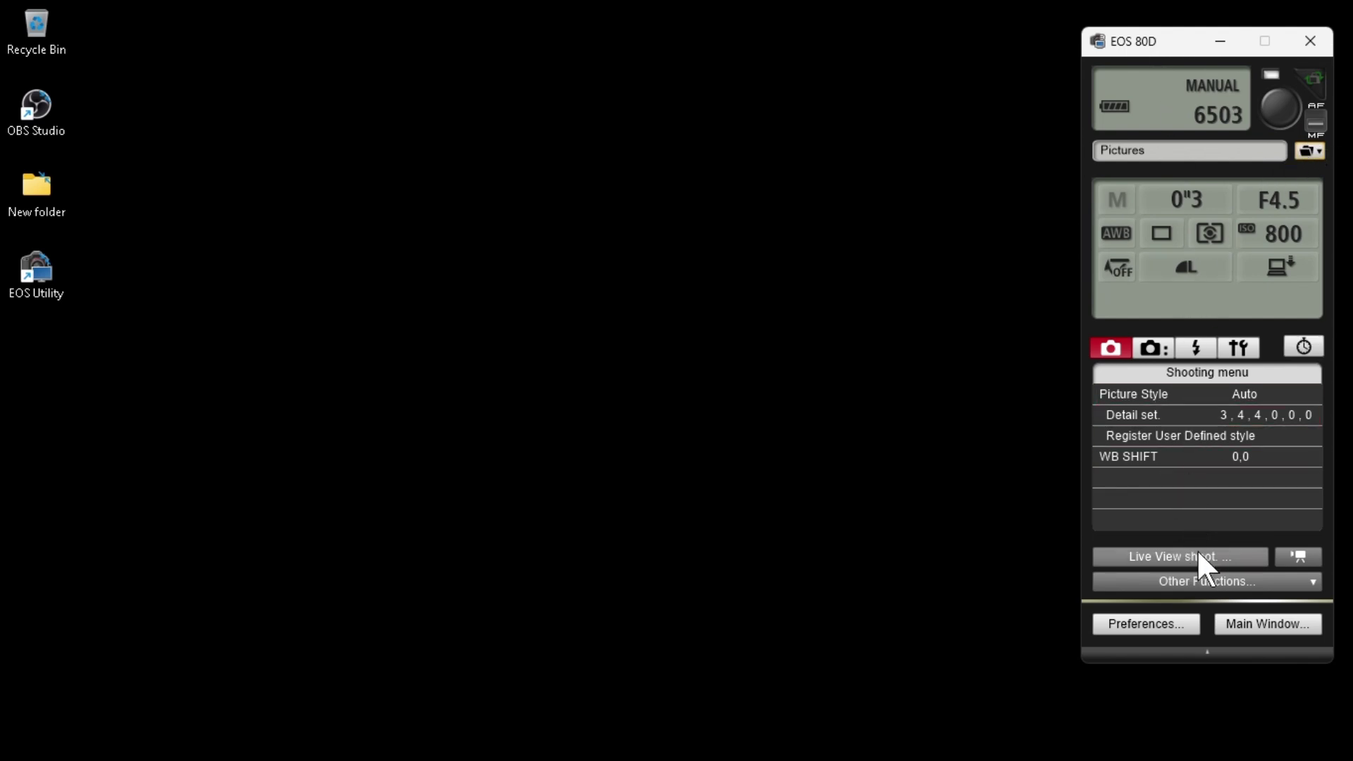
Start Live View shooting to open Remote Live View, and minimize the EOS 80D main window
left_click(1166, 556)
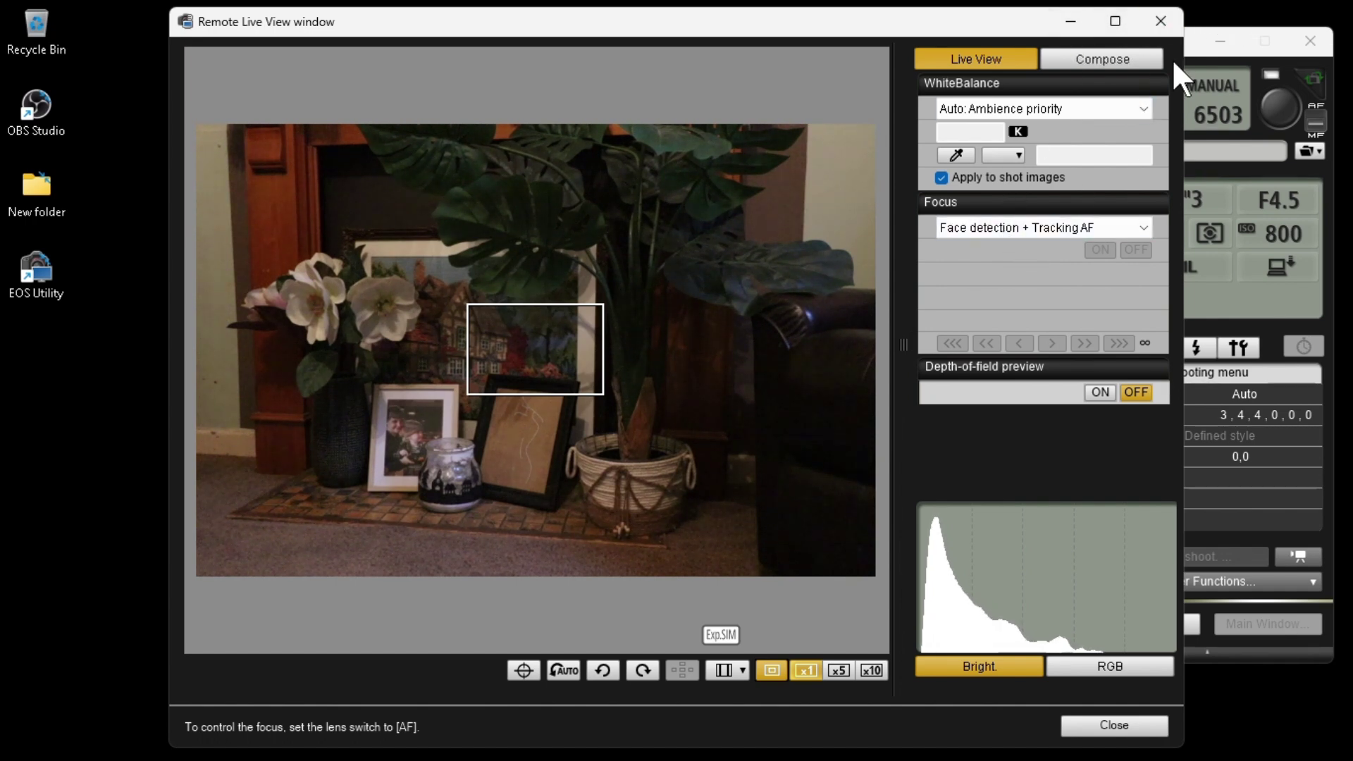
left_click(1218, 41)
mouse_move(620, 757)
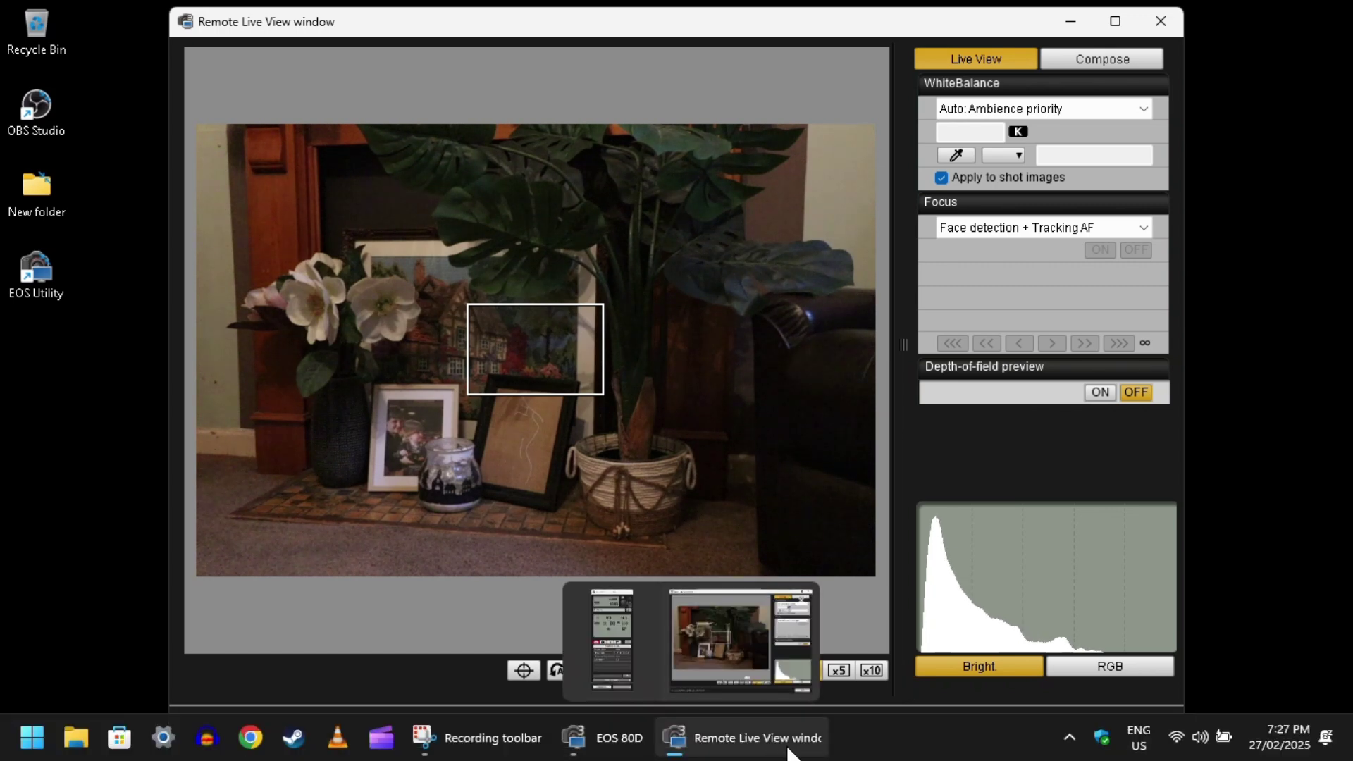
mouse_move(644, 737)
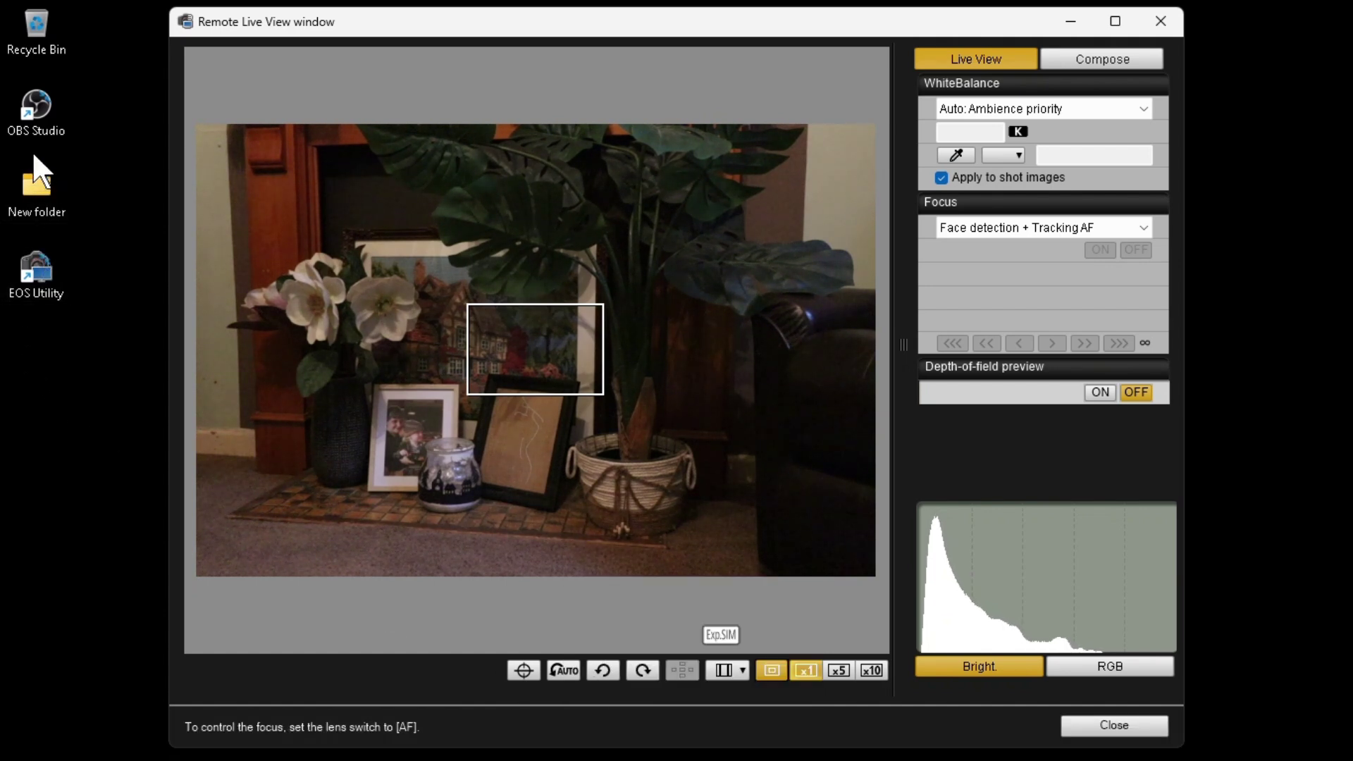
Launch OBS Studio and add a new Window Capture source
left_click(34, 114)
double_click(33, 110)
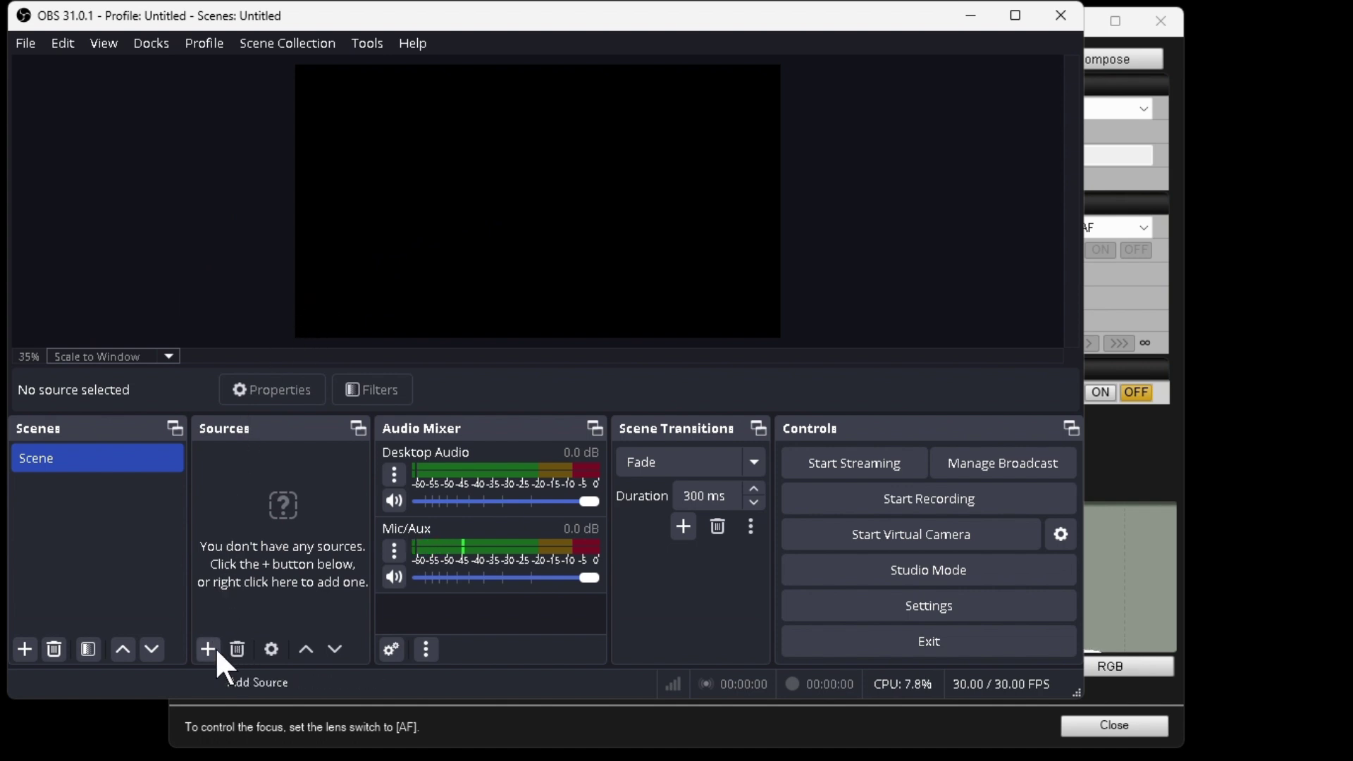
left_click(208, 649)
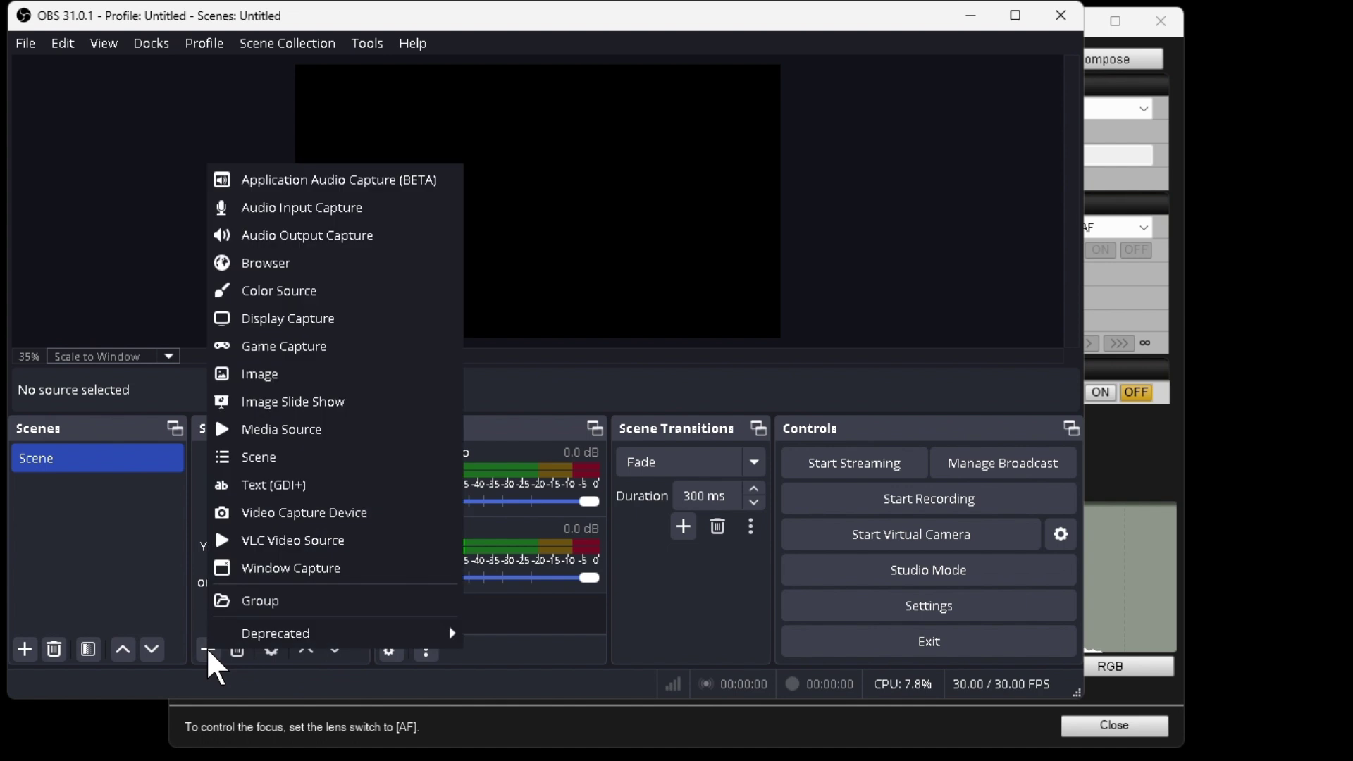
left_click(268, 566)
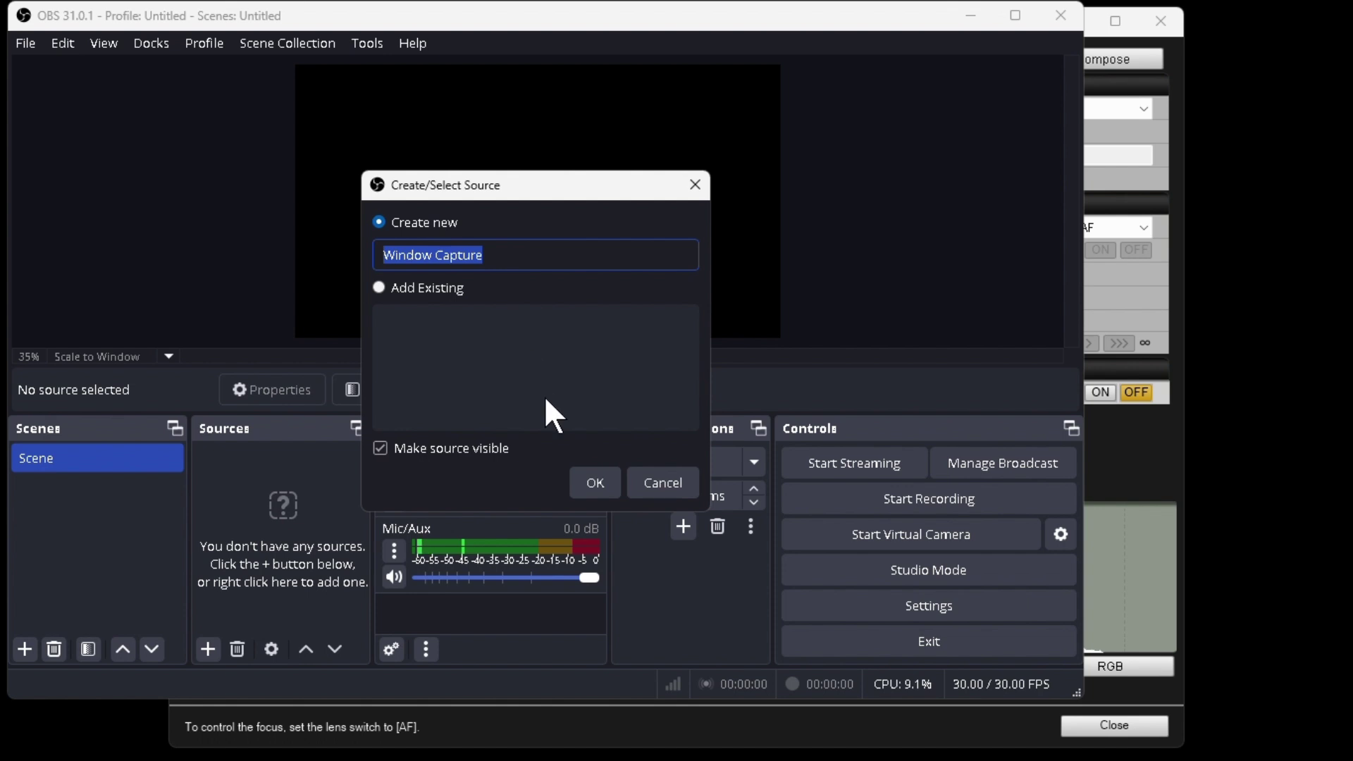
left_click(584, 479)
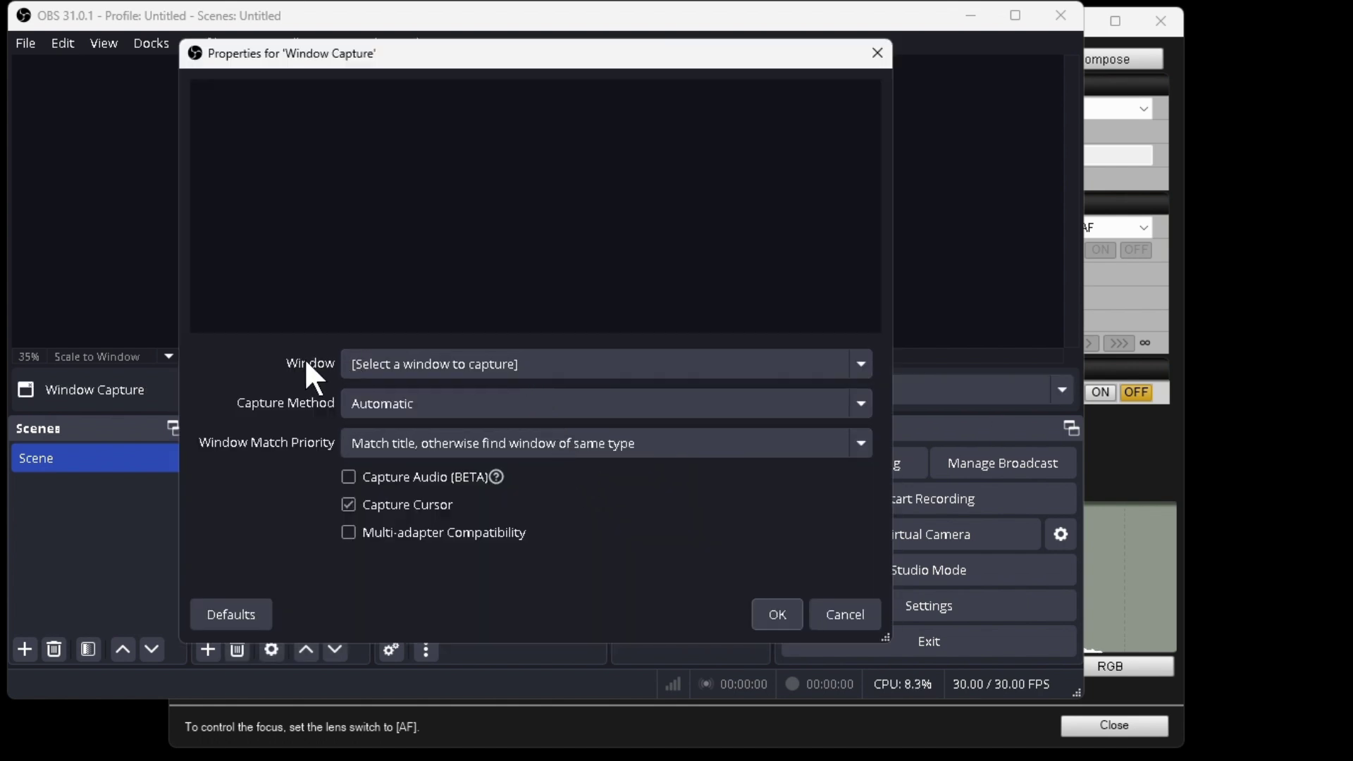
Set the capture to '[EOS Utility 3.exe]: Remote Live View window' with Capture Cursor unchecked
left_click(861, 363)
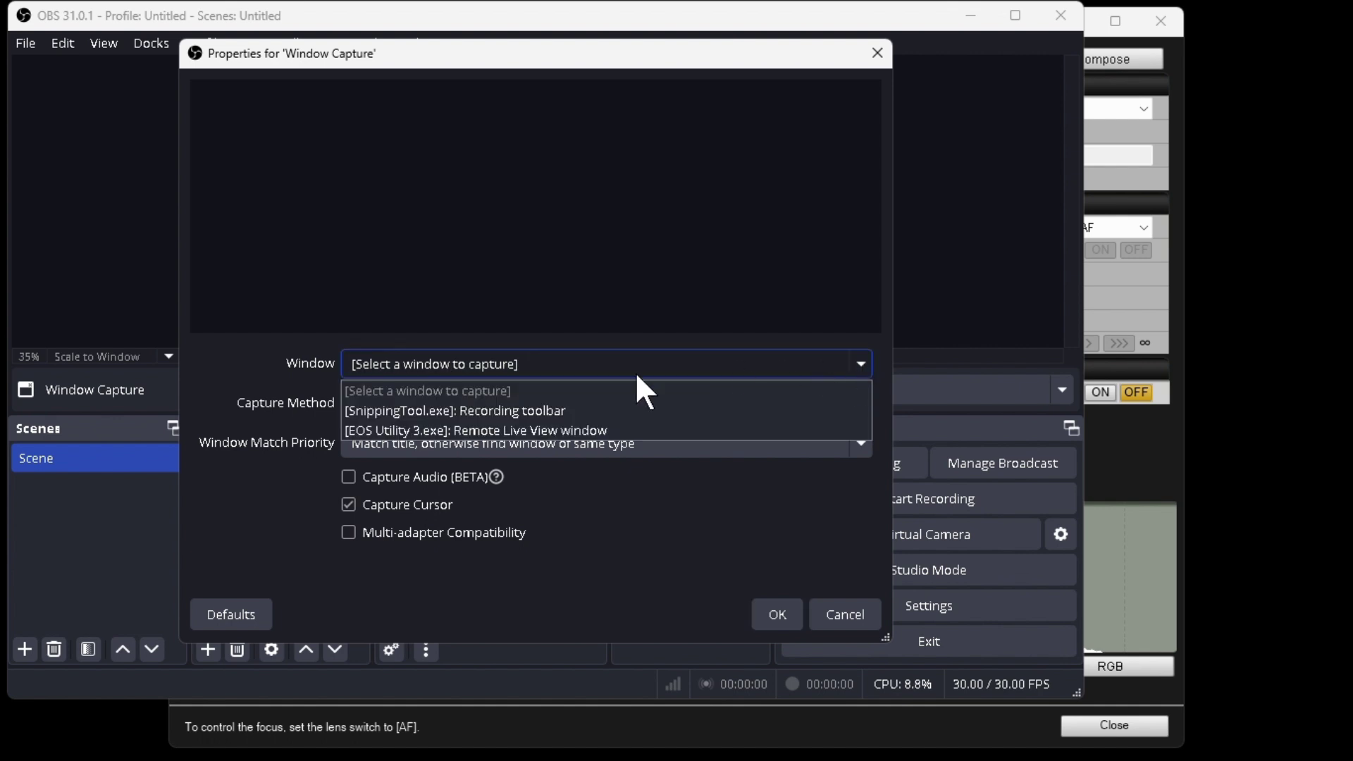
left_click(527, 432)
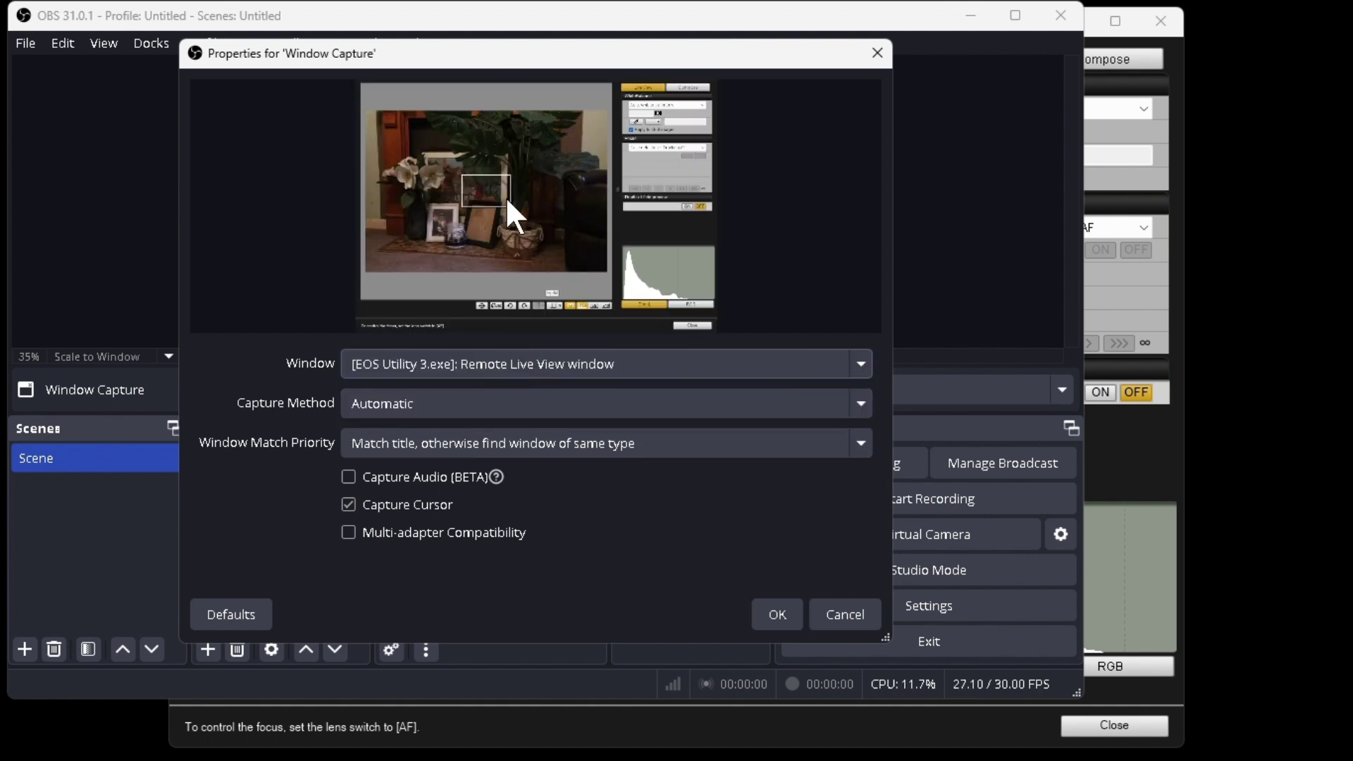
left_click(349, 503)
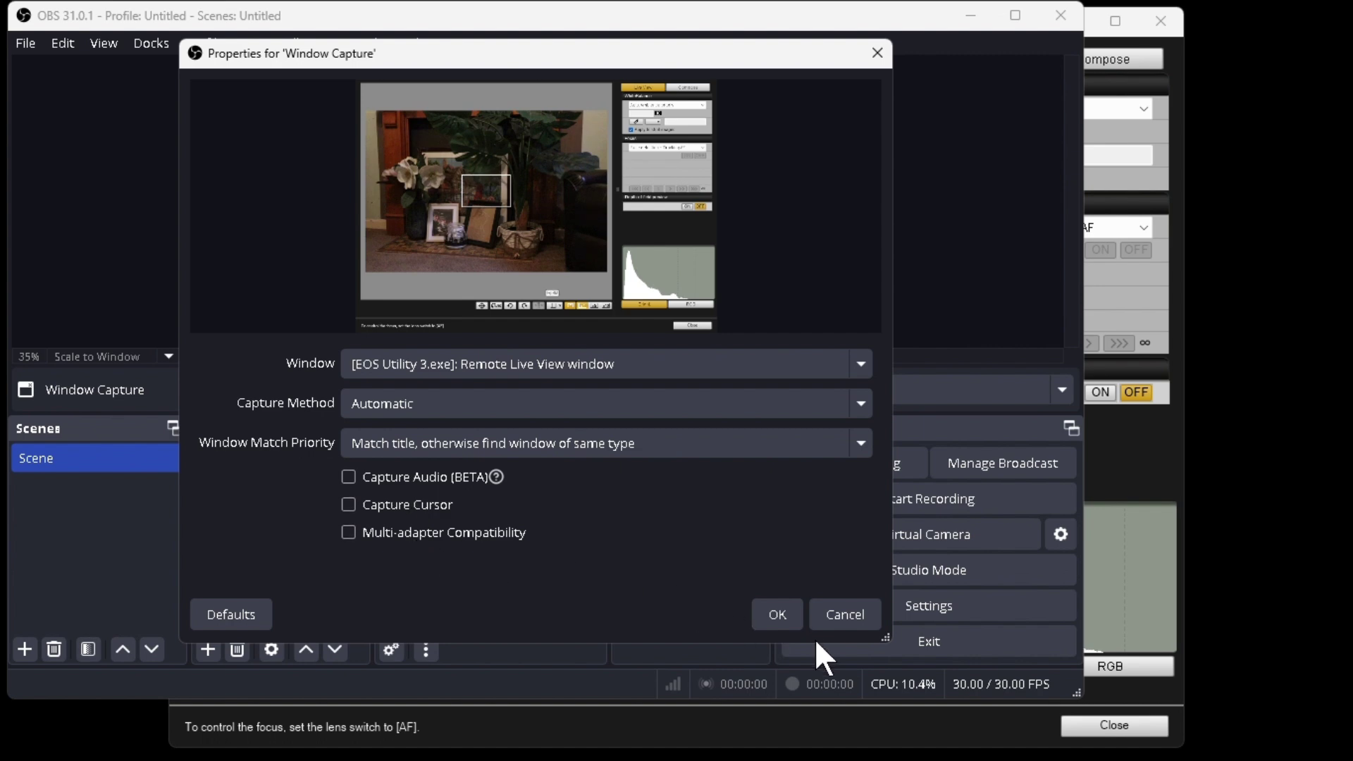
Crop the capture's bottom, left, top and right edges so only the live camera image remains
left_click(777, 614)
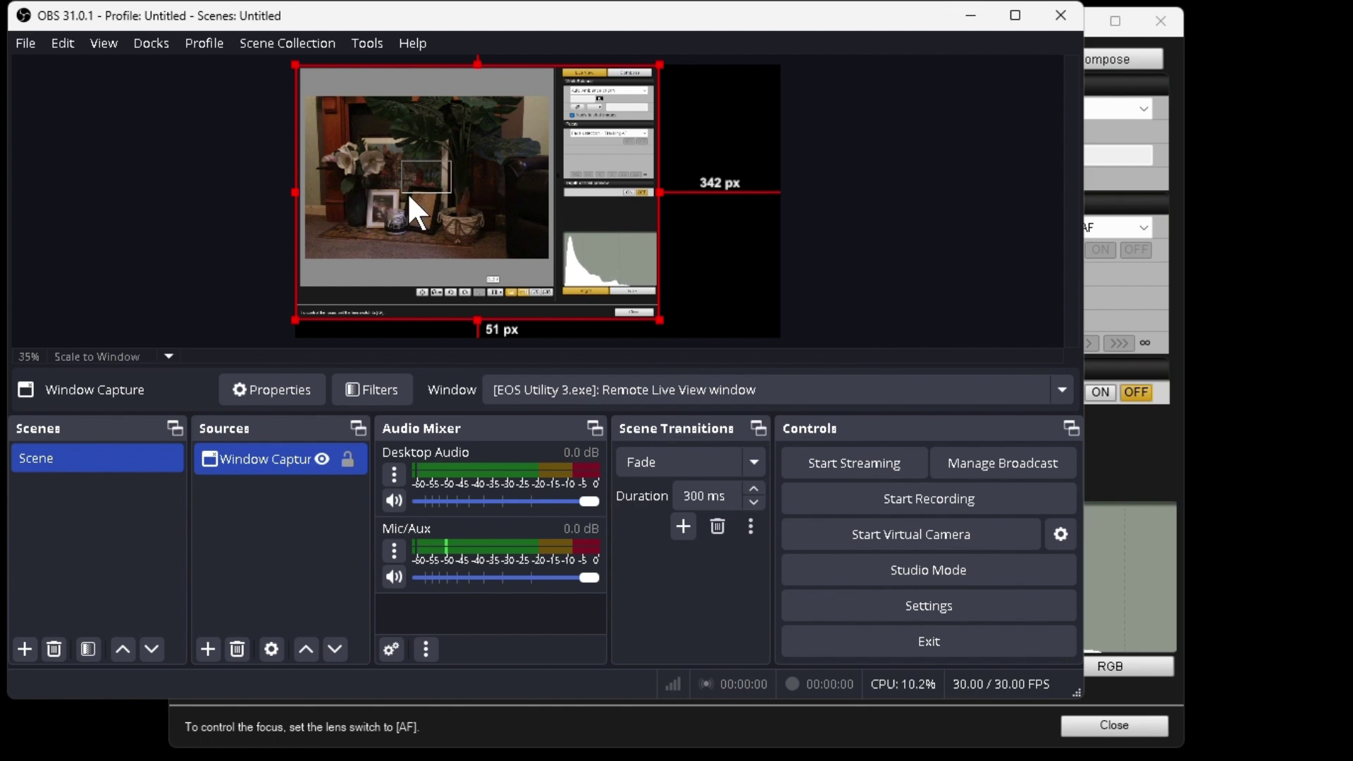
left_click_drag(407, 193, 476, 205)
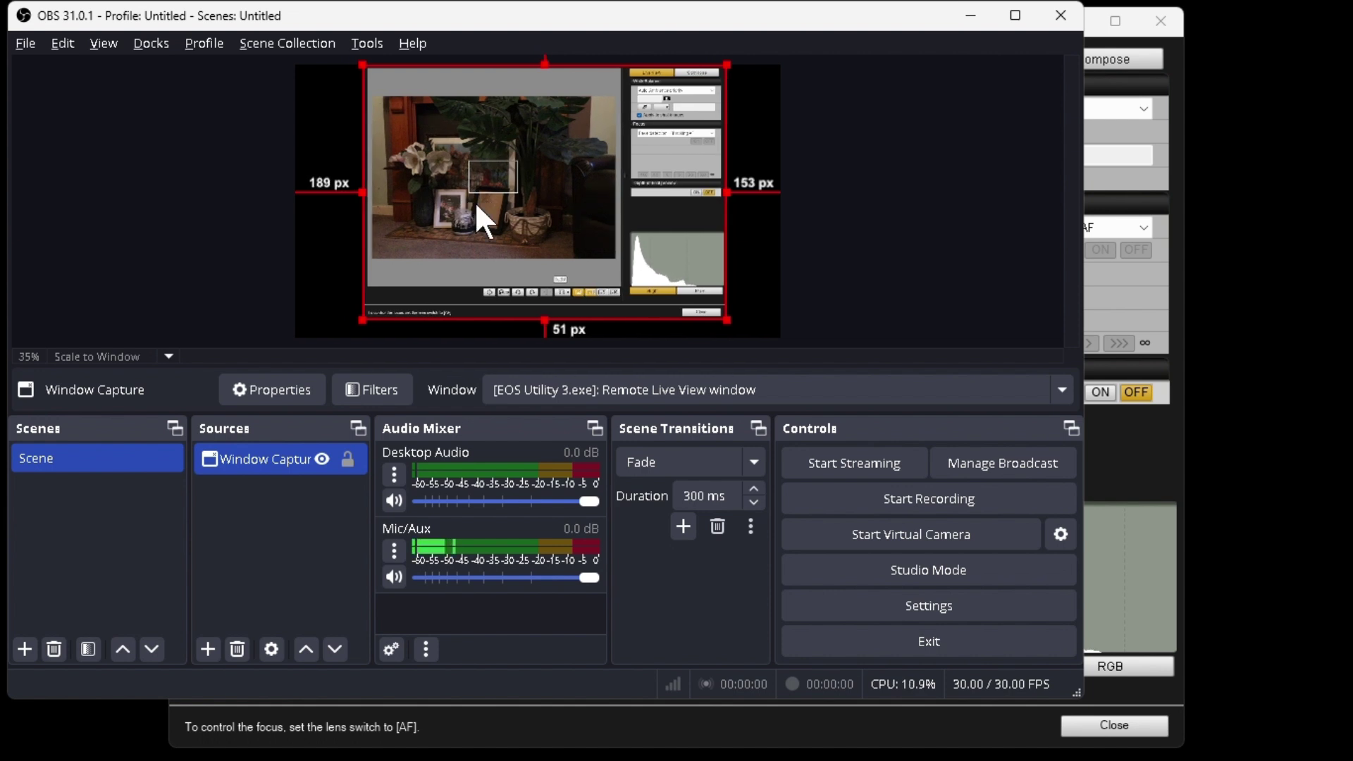
left_click_drag(362, 321, 359, 259)
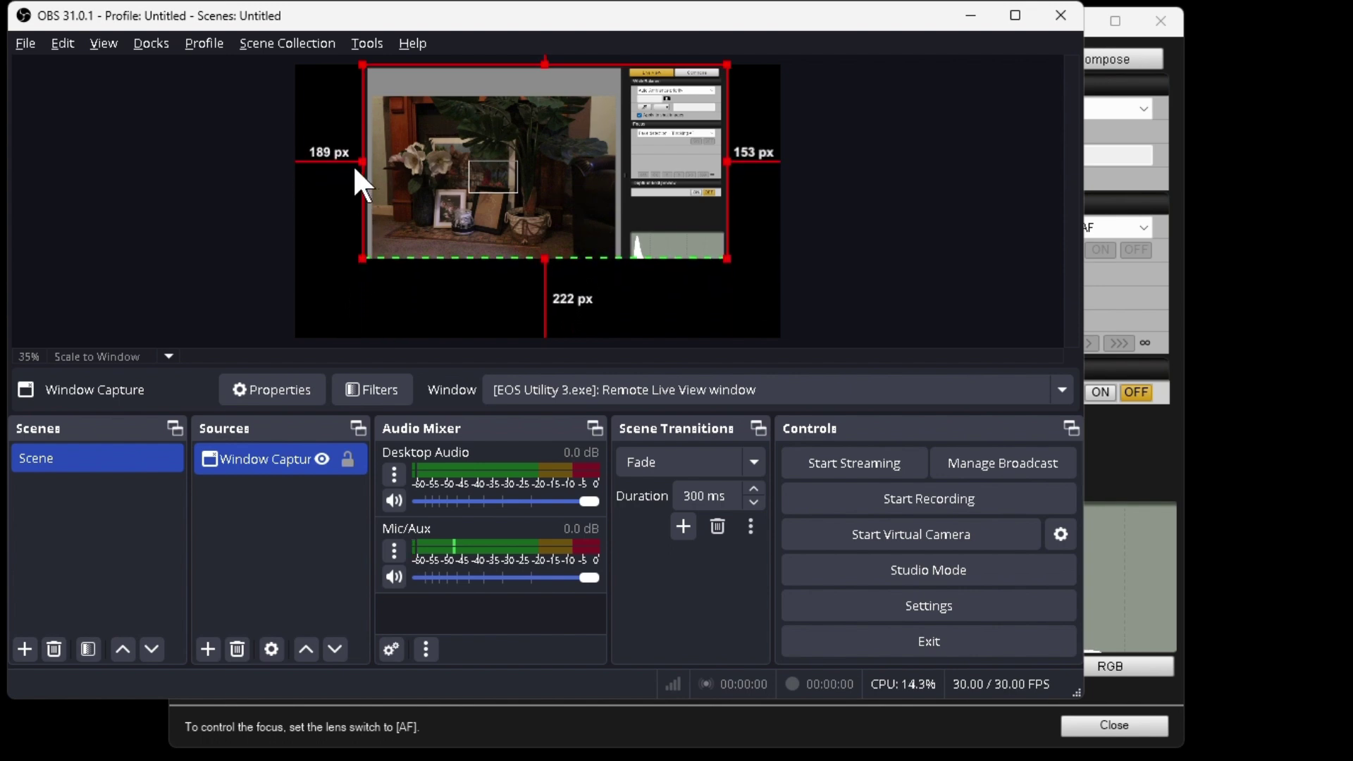
left_click_drag(362, 161, 372, 162)
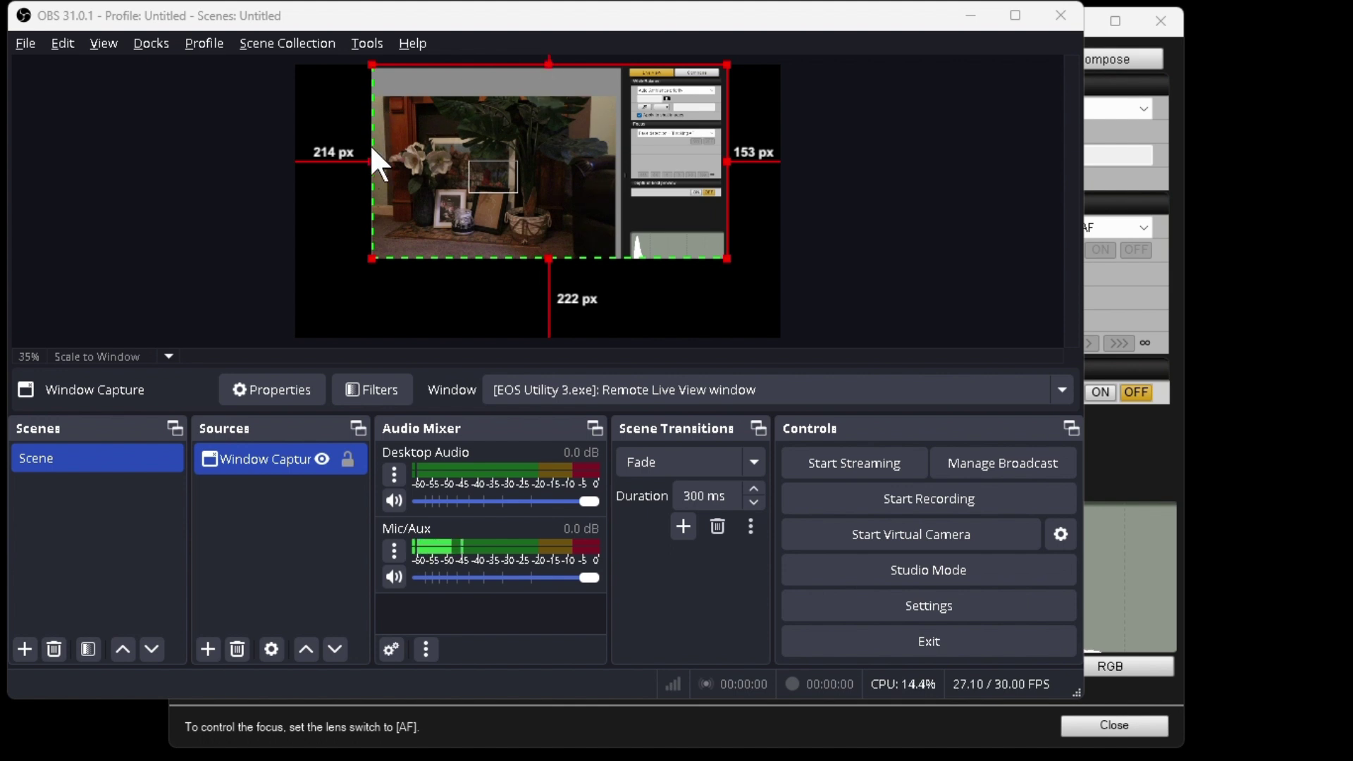
left_click_drag(498, 167, 496, 178)
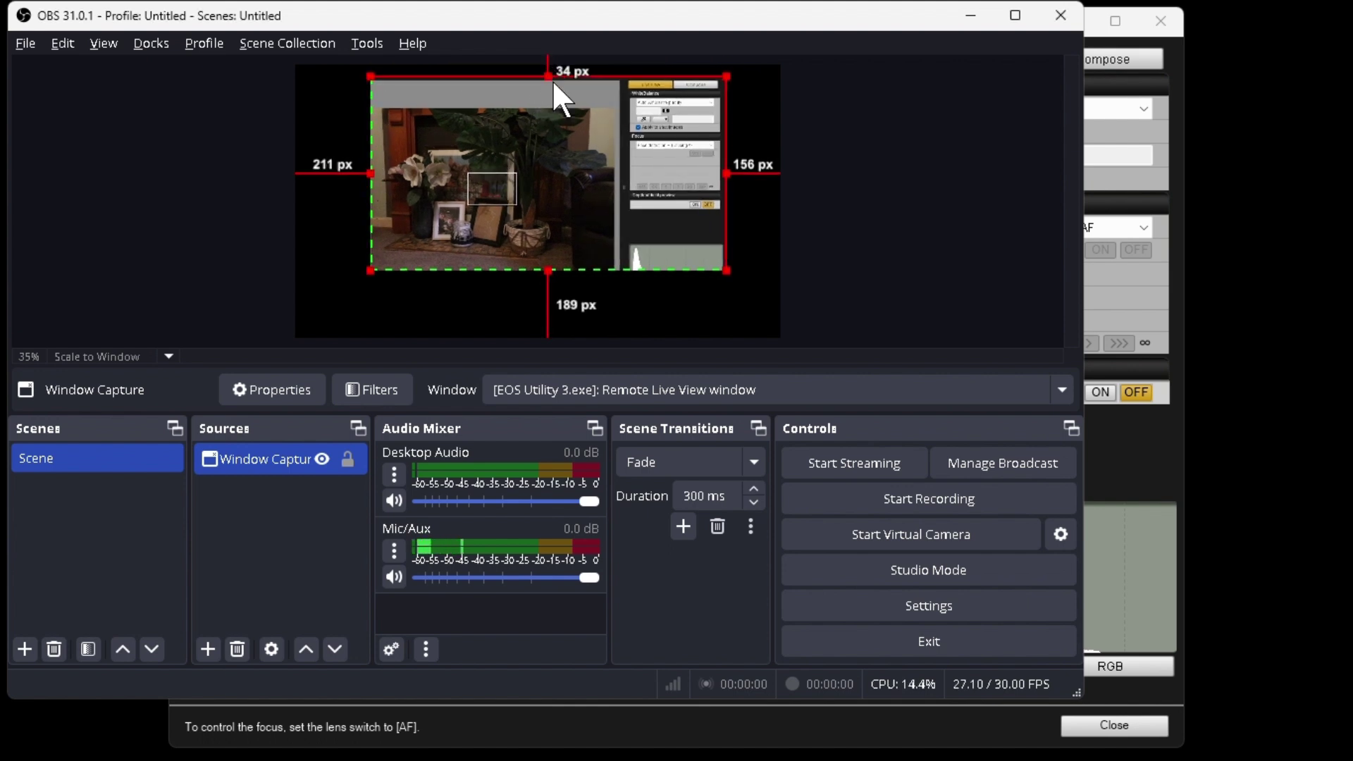
left_click_drag(552, 76, 554, 109)
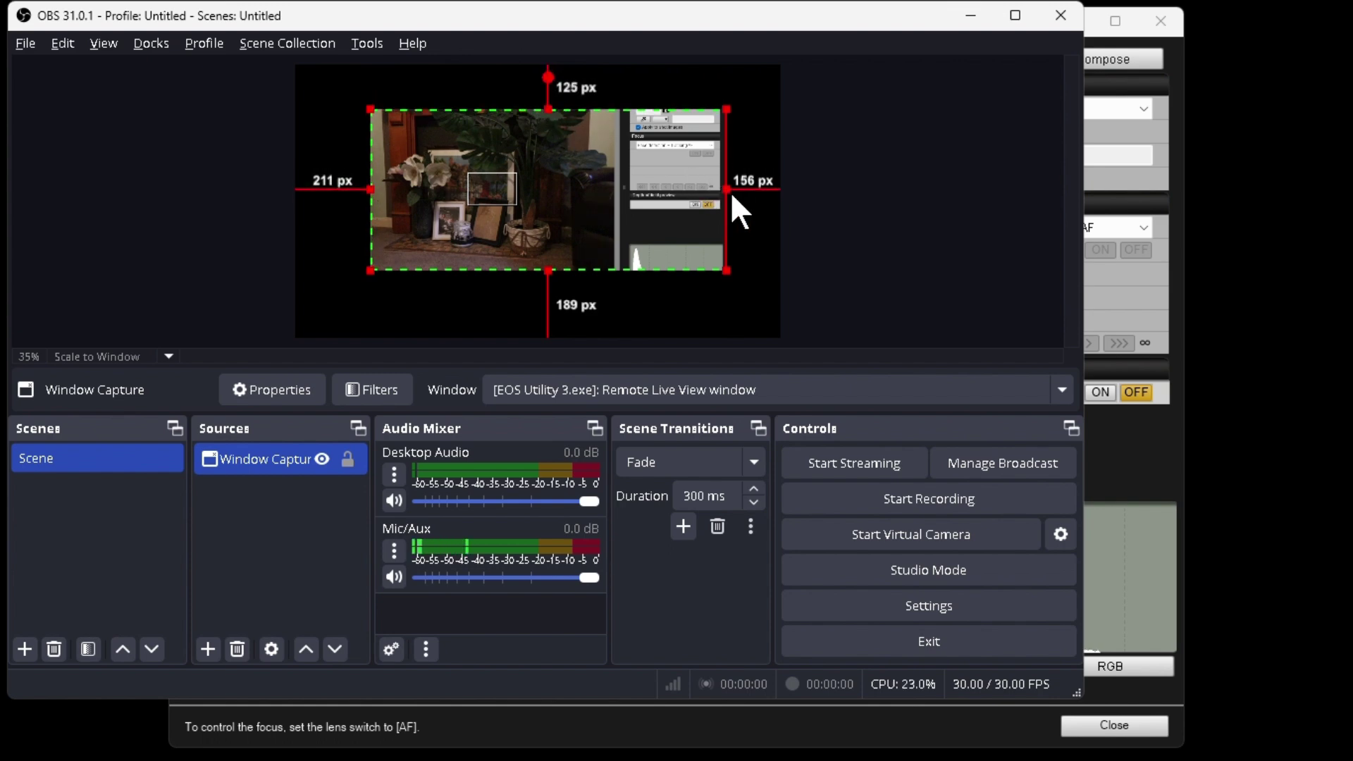
left_click_drag(730, 188, 618, 190)
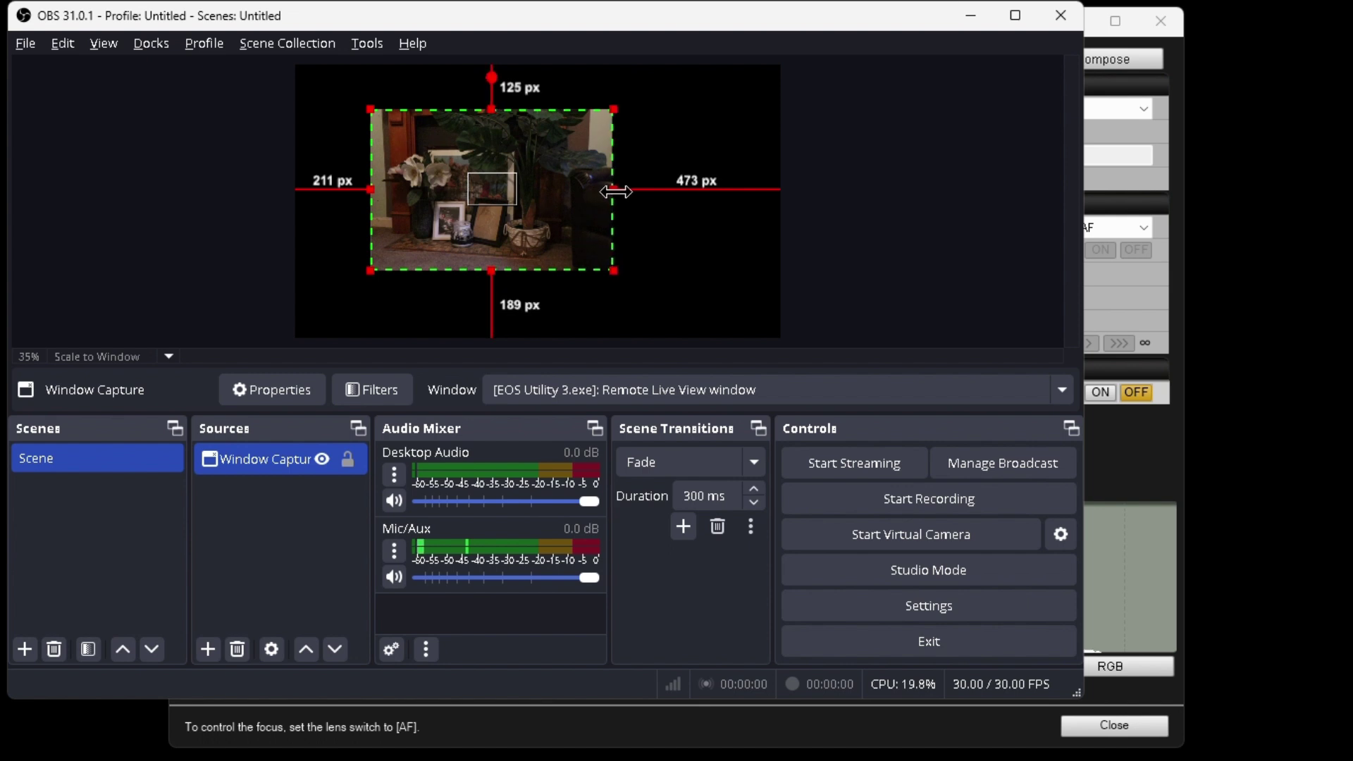
Center the camera image and drag its corner and edge handles out to the canvas borders
left_click(692, 251)
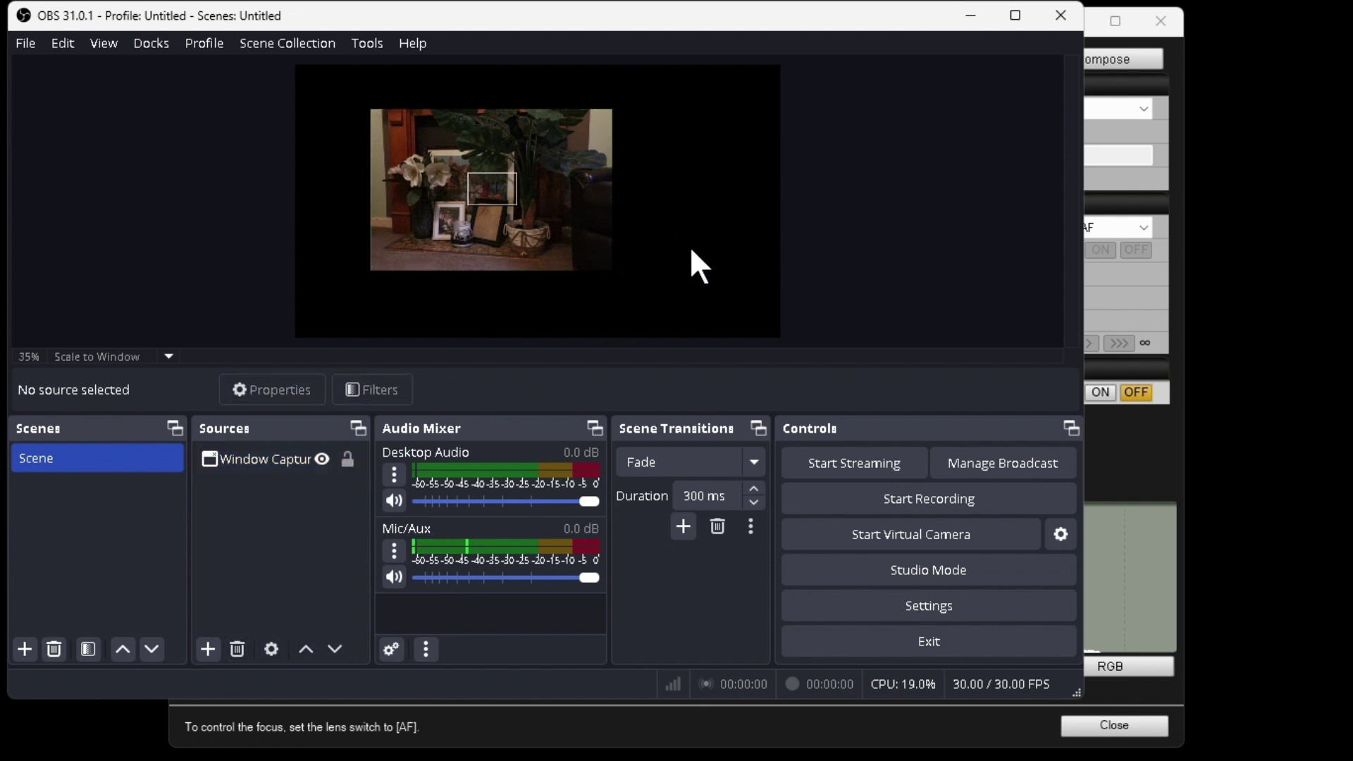
left_click_drag(470, 214, 516, 221)
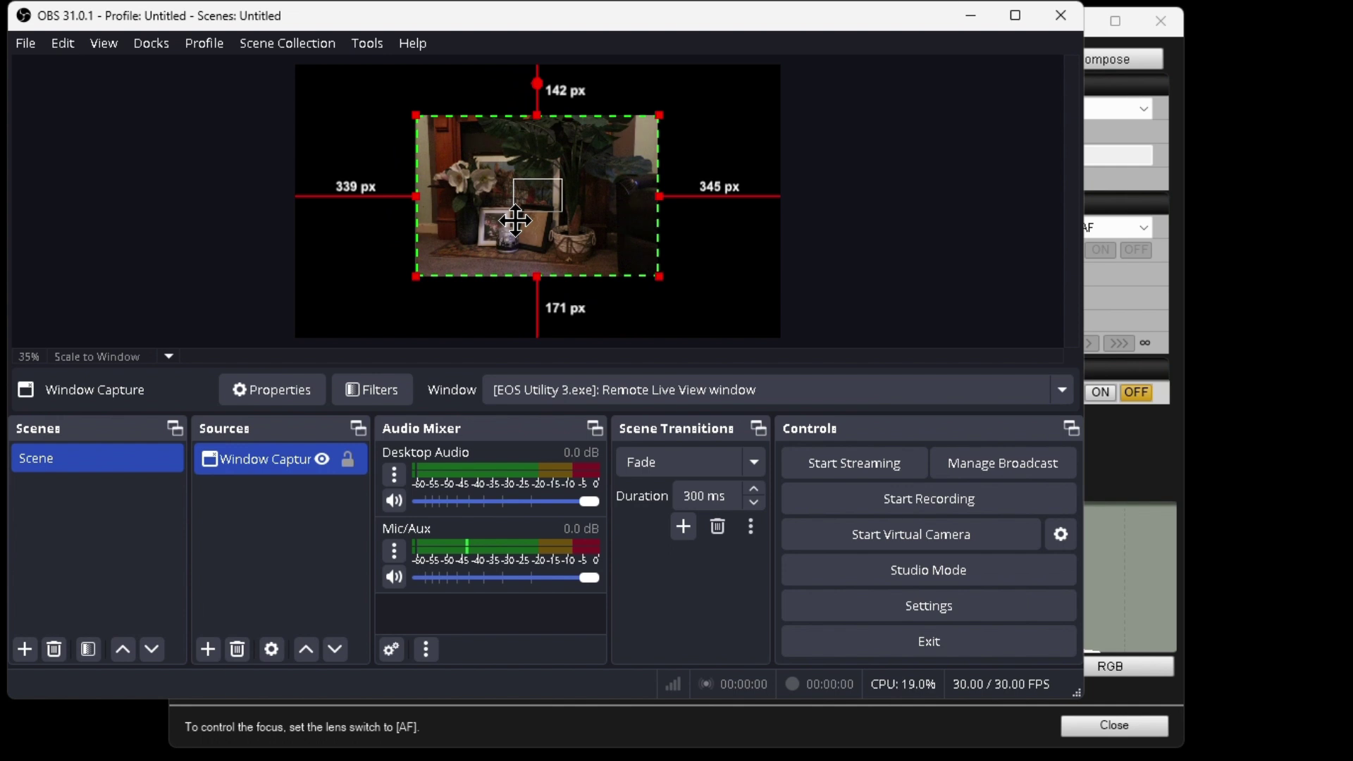
left_click(688, 266)
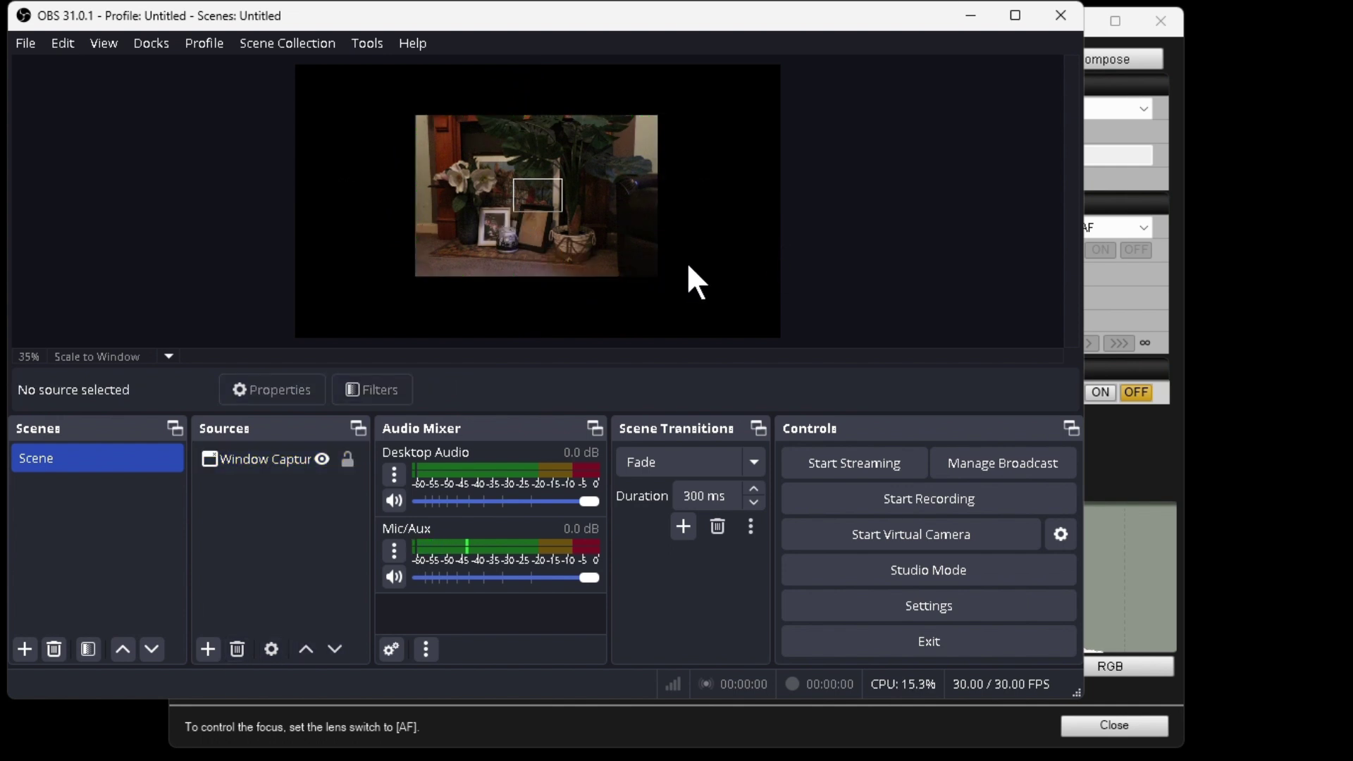
left_click(414, 124)
left_click_drag(414, 113, 339, 63)
left_click_drag(329, 278, 301, 301)
left_click_drag(660, 302, 714, 317)
left_click_drag(706, 199, 790, 208)
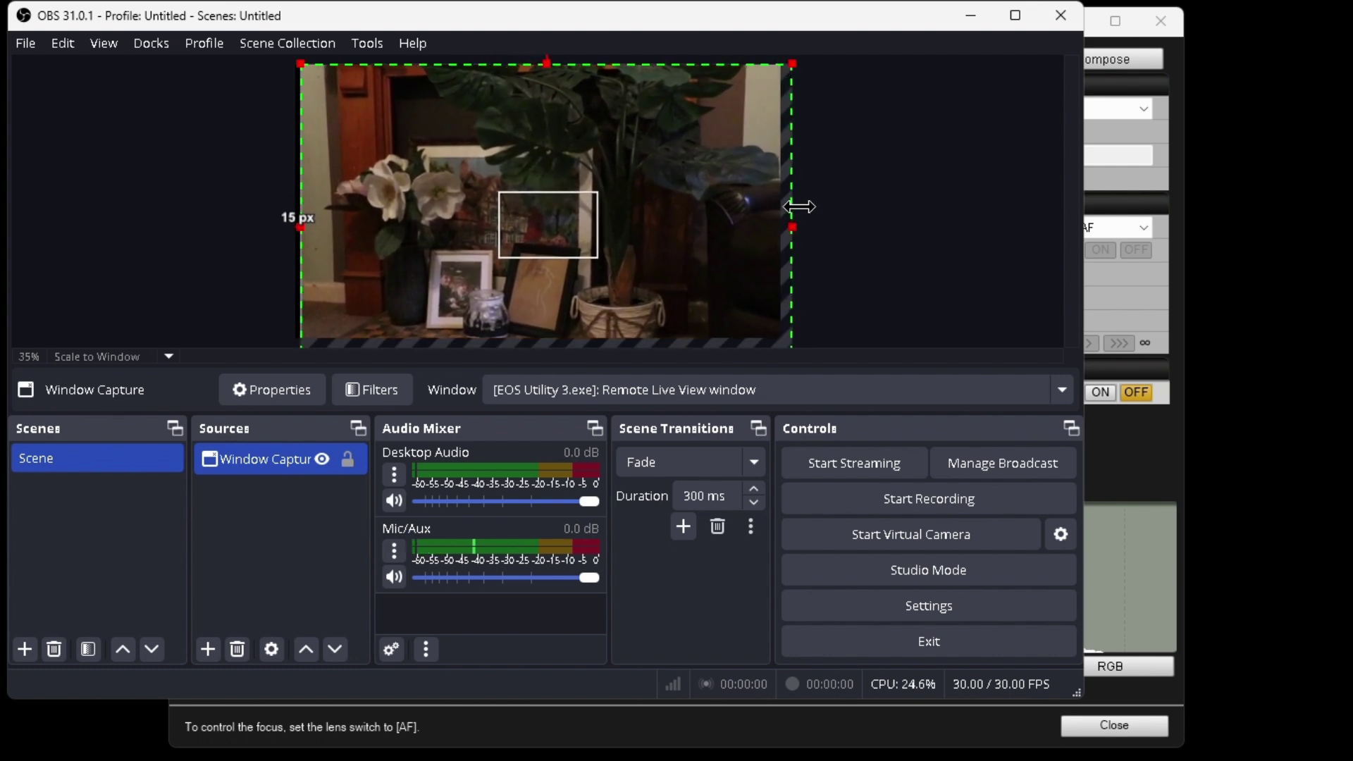
Reposition the stretched image to fill the canvas with a 16 px edge gap
left_click_drag(561, 221, 567, 176)
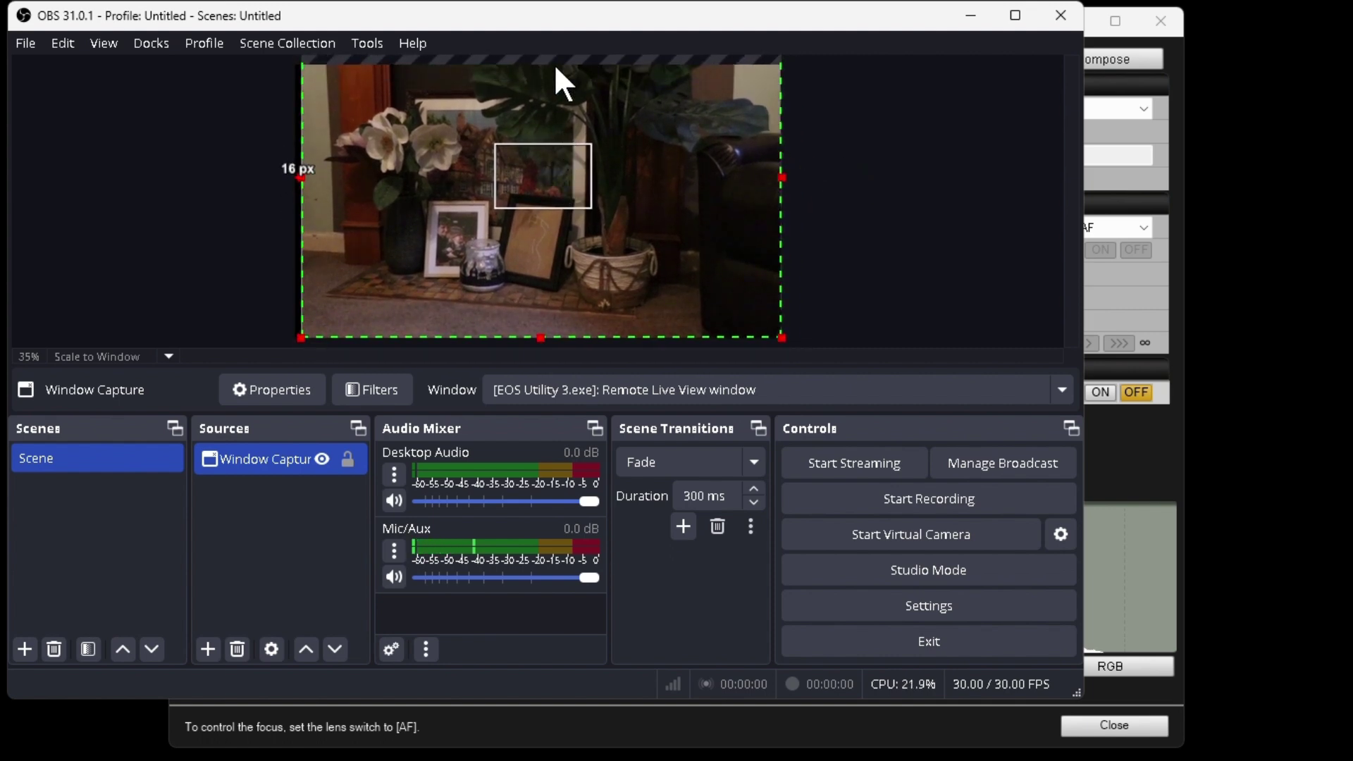
left_click_drag(463, 124, 509, 174)
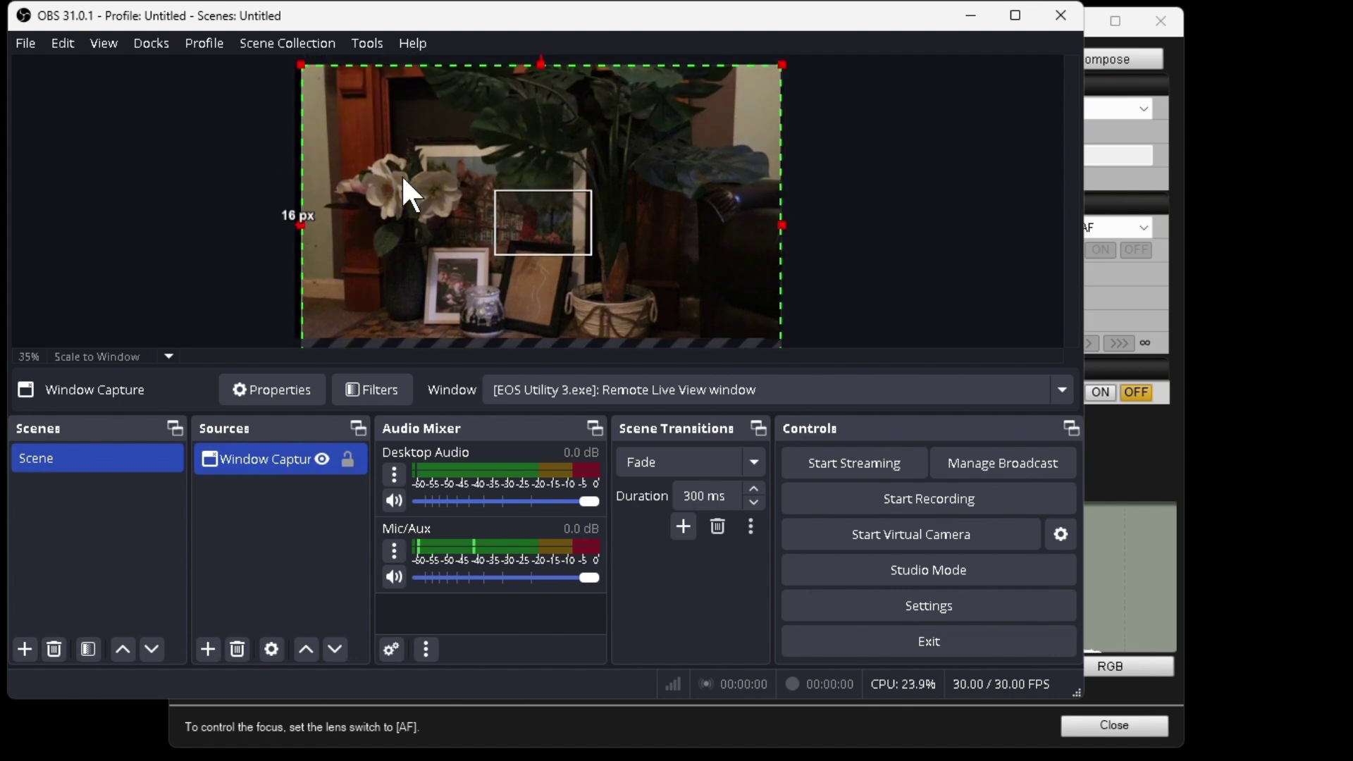
left_click_drag(359, 211, 436, 152)
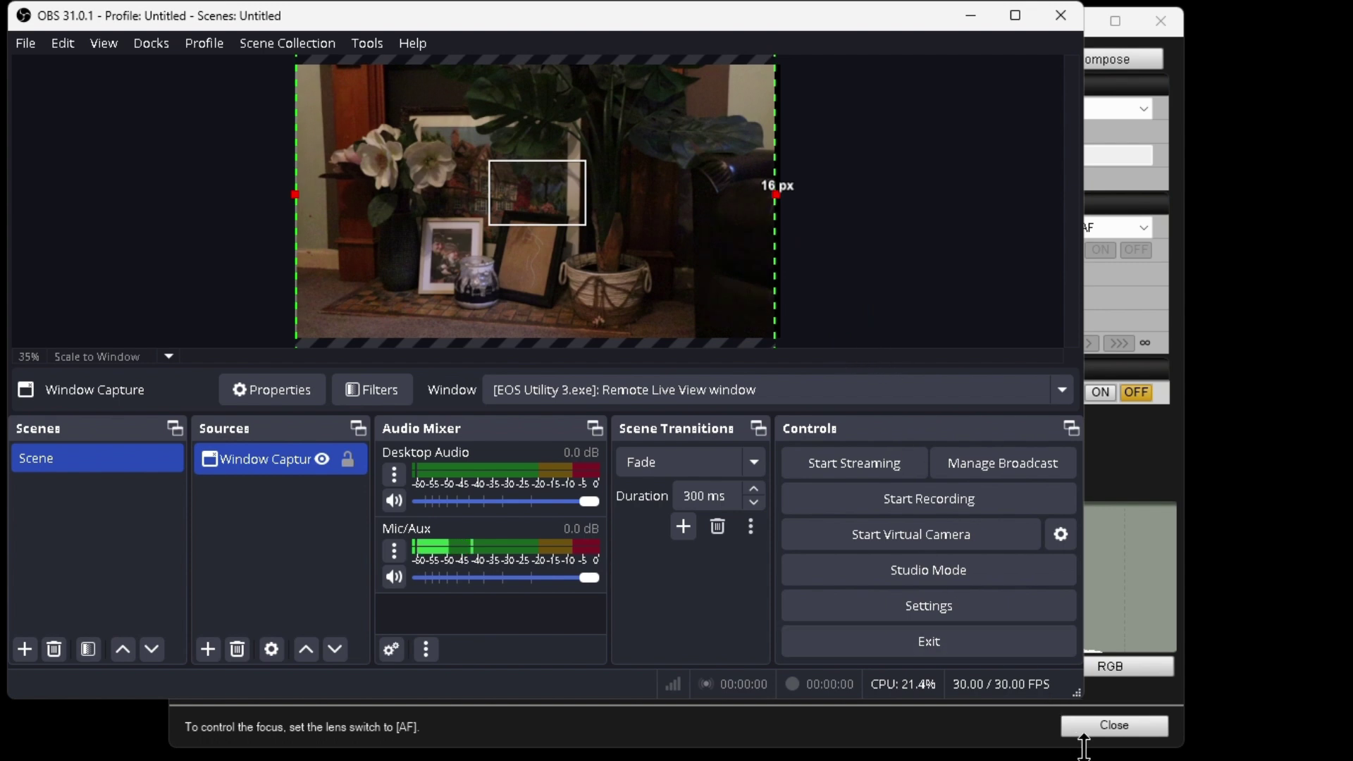
Turn off the AF frame display in EOS Utility's Remote Live View, then return to OBS
left_click(981, 740)
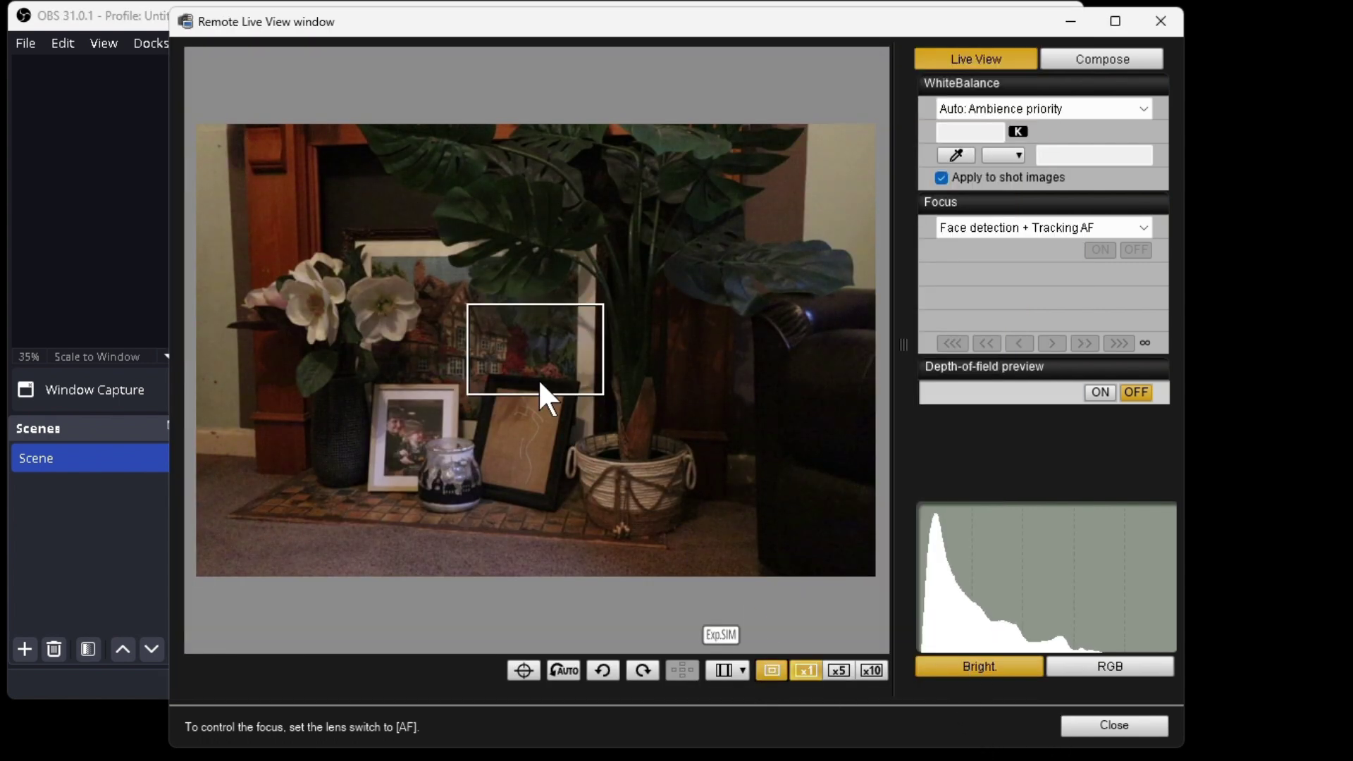
left_click(772, 668)
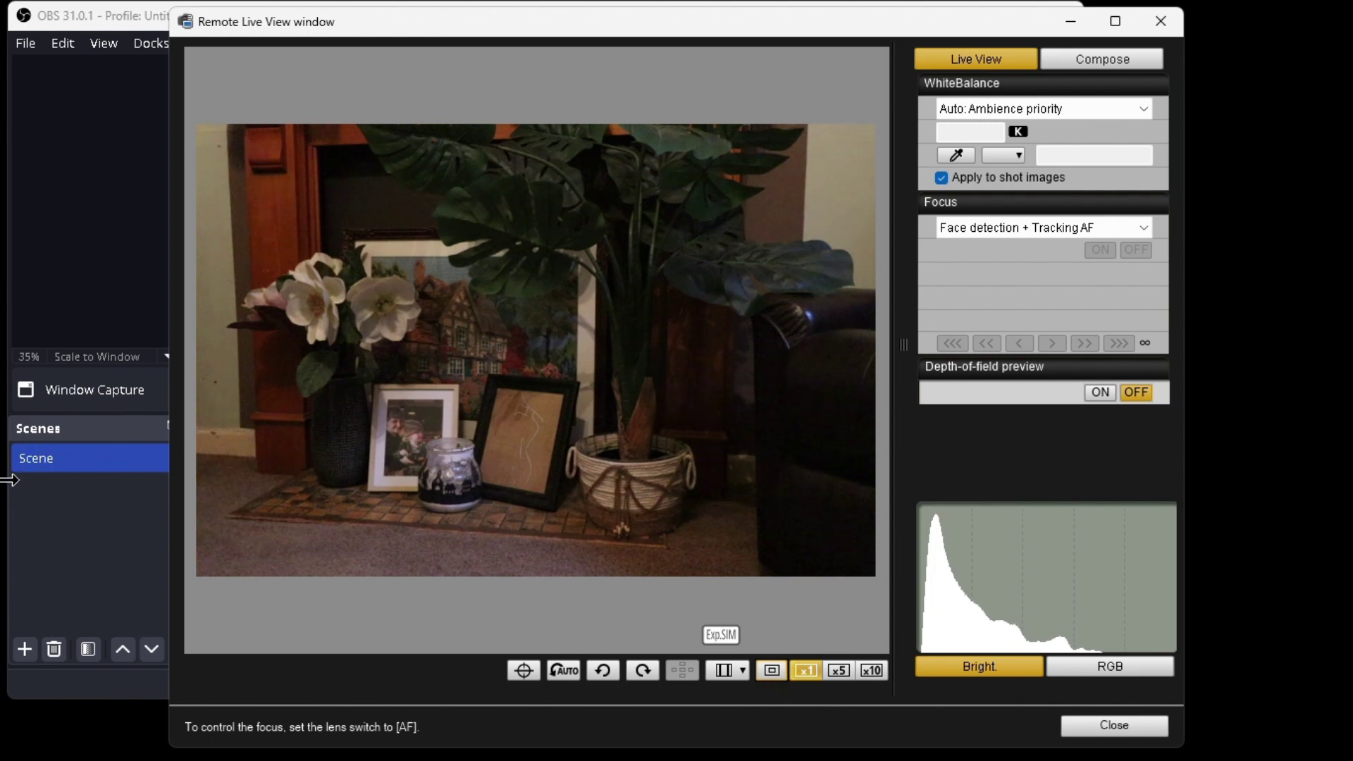
left_click(37, 561)
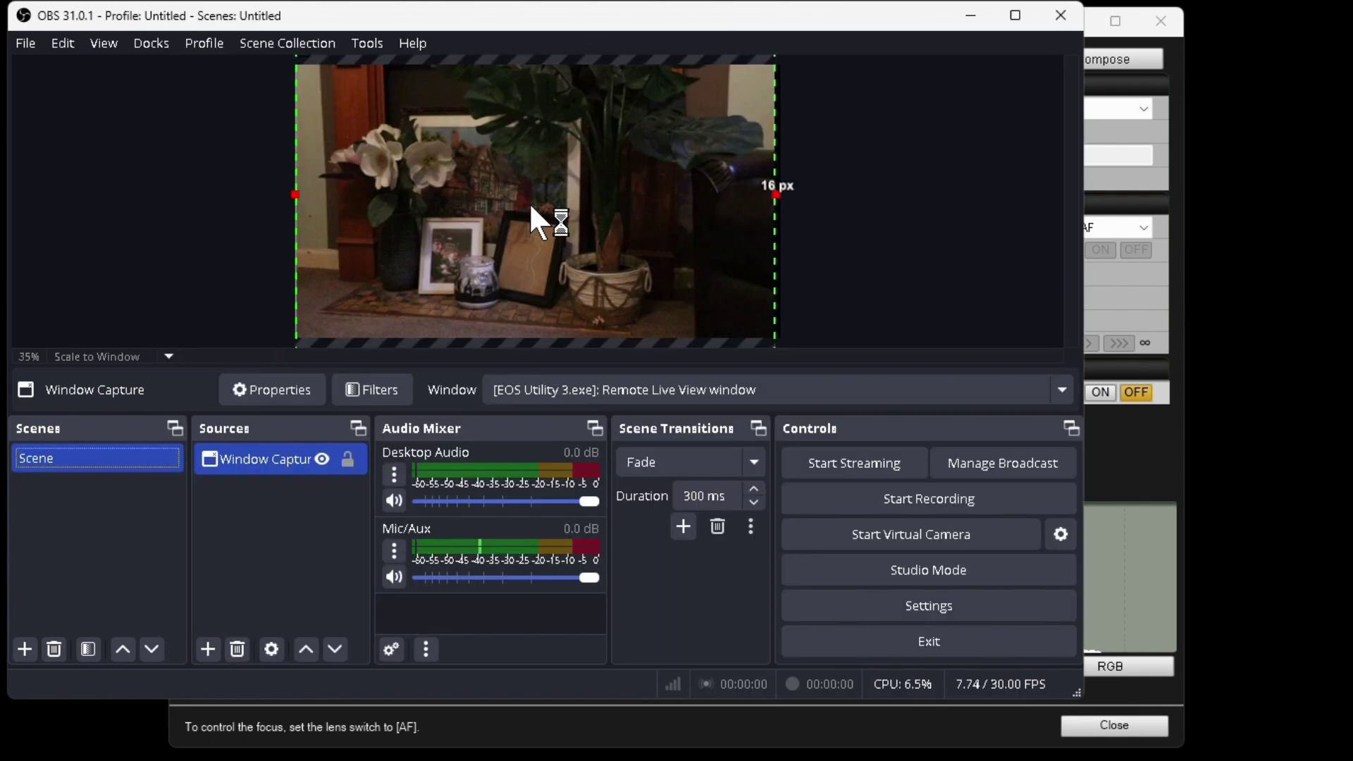